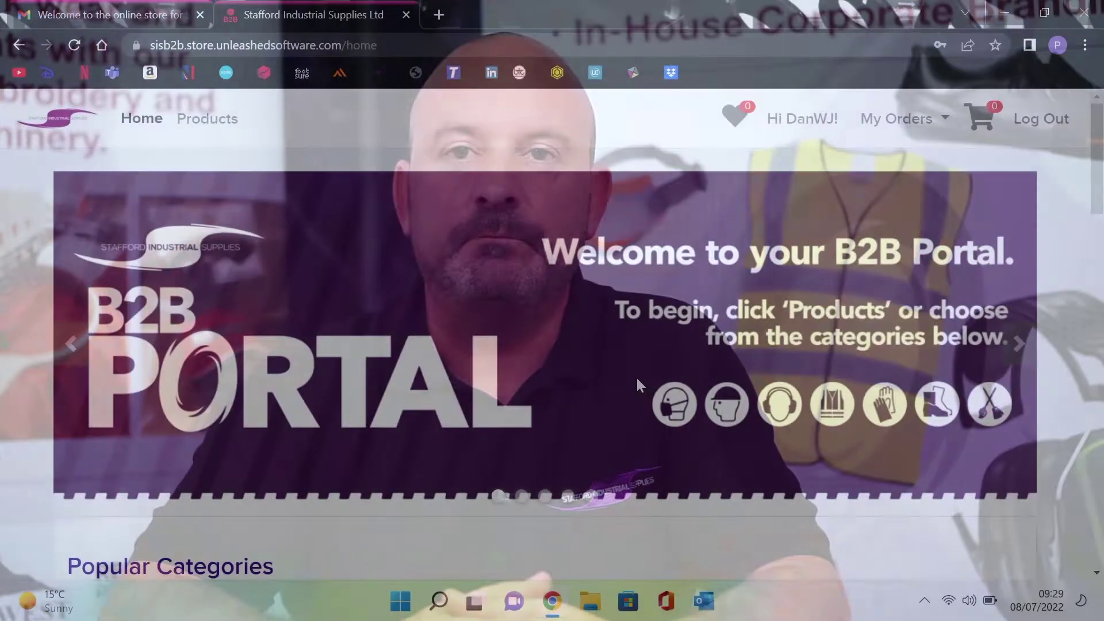
Check the empty Favourites list, return home and expand the My Orders options.
scroll(637, 380, down, 5)
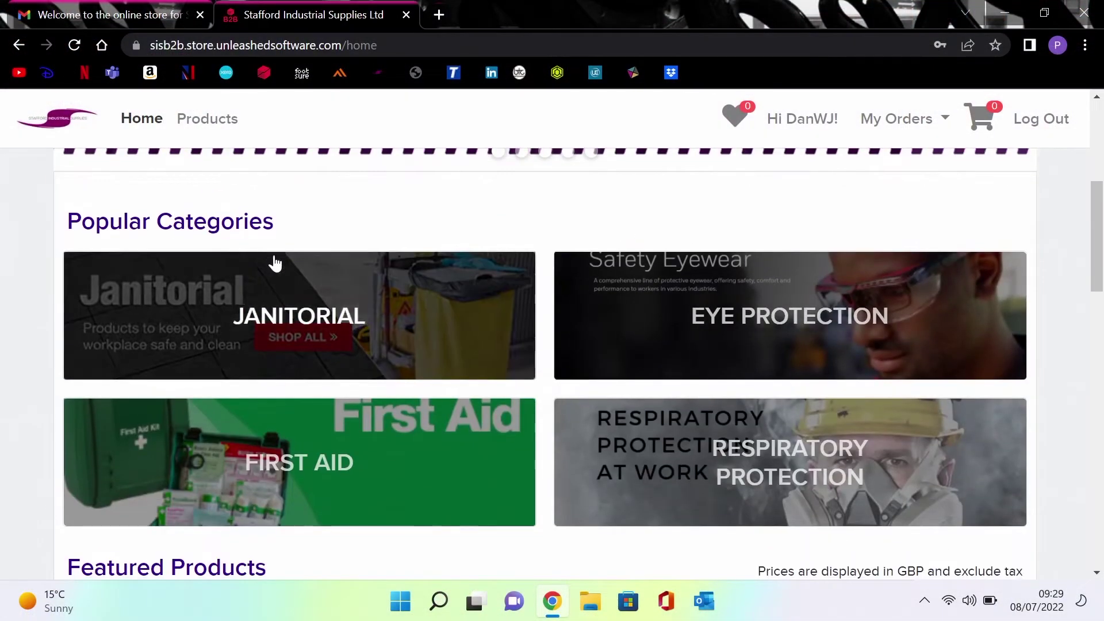
scroll(750, 344, down, 6)
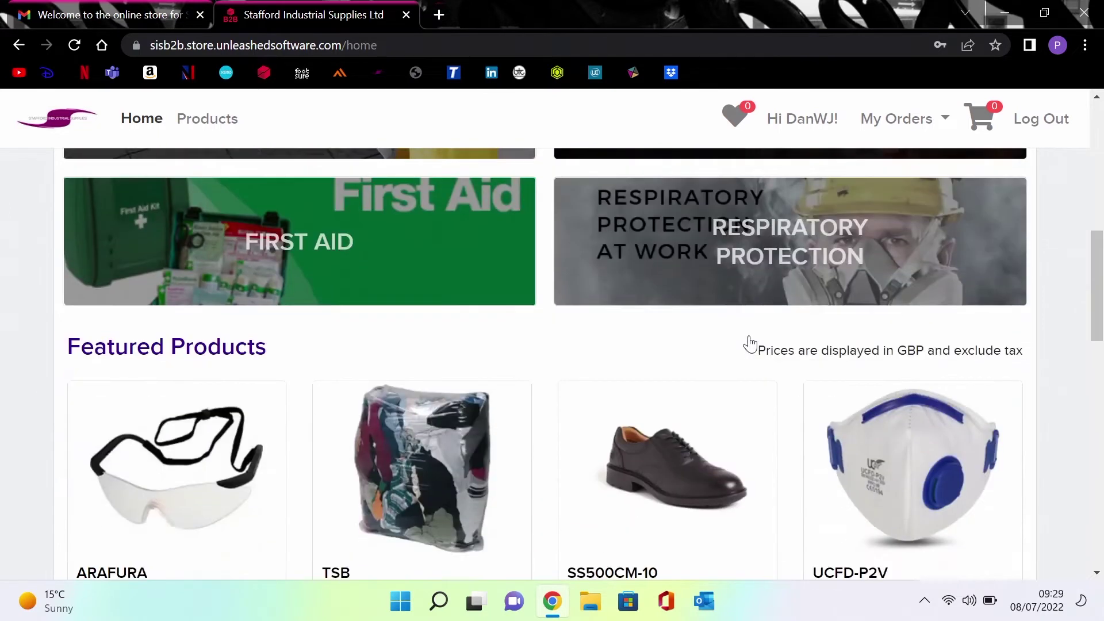
scroll(316, 369, down, 4)
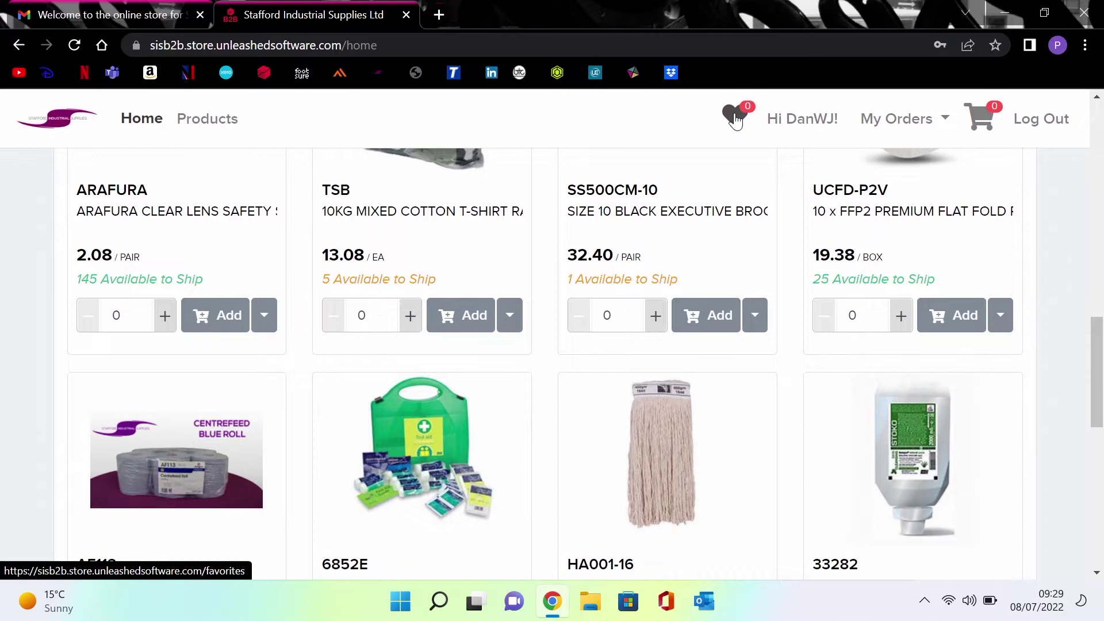
click(736, 120)
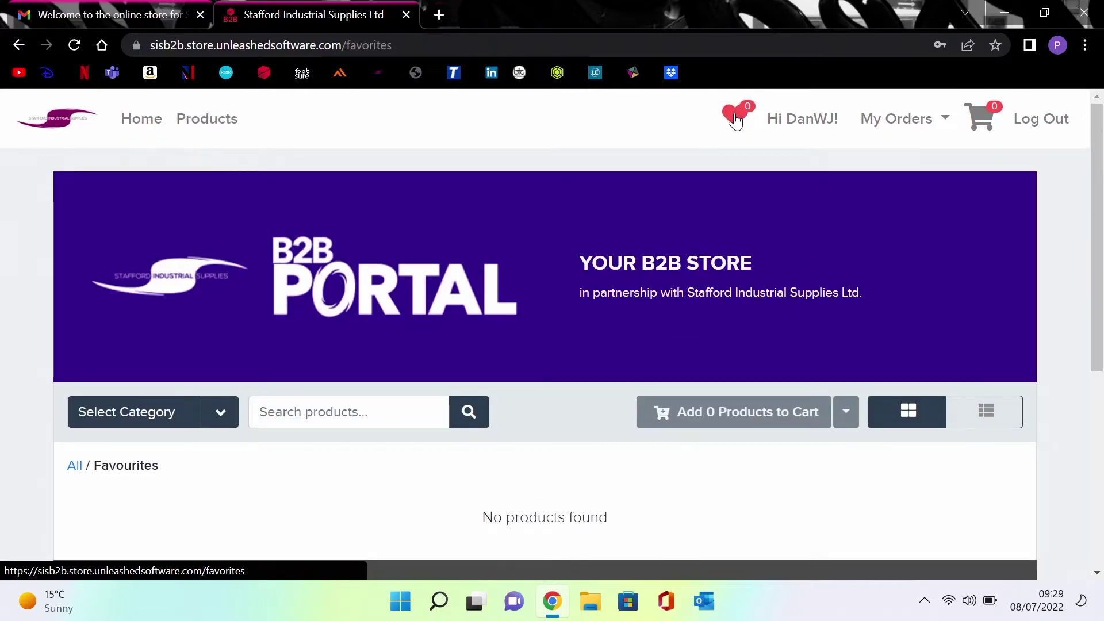
click(142, 122)
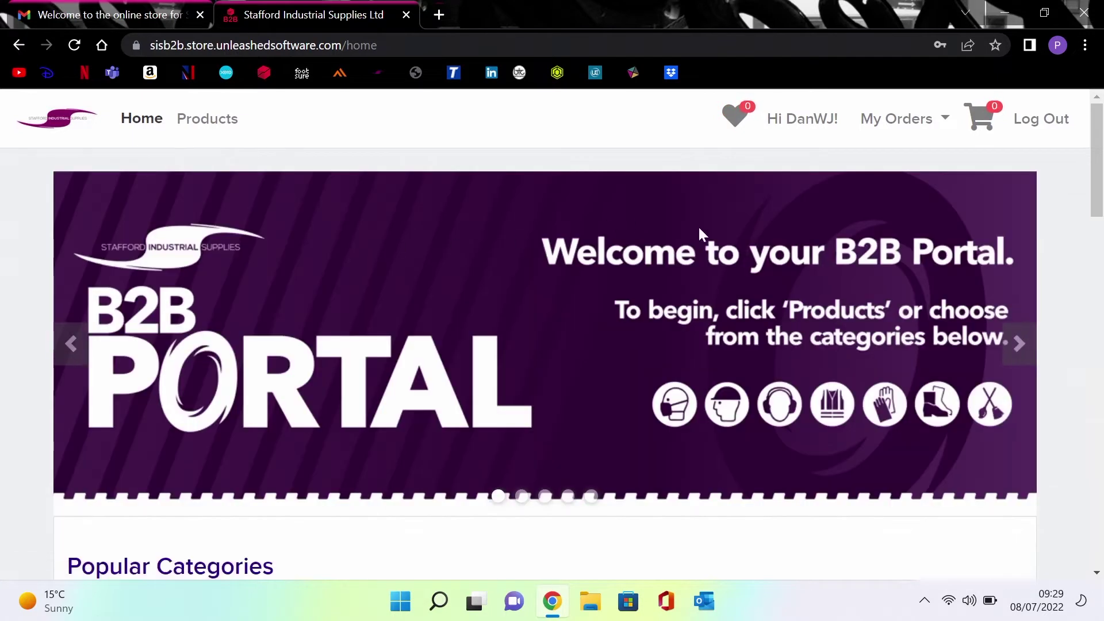
click(947, 123)
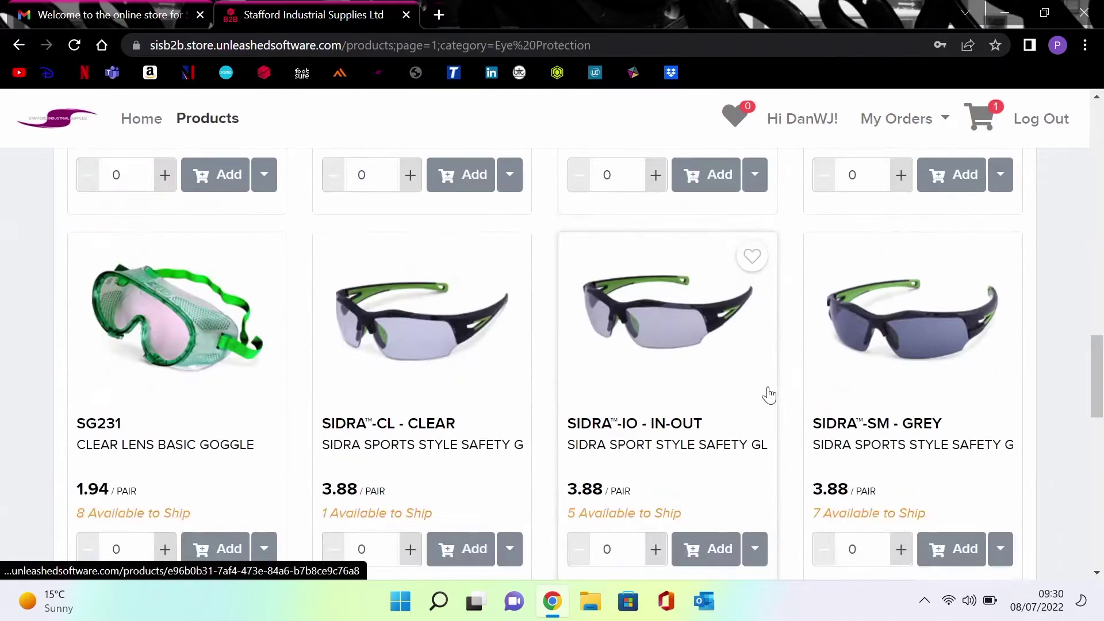
Inspect the footer enquiry form's Email field, then return to the Eye Protection listing.
scroll(769, 395, down, 10)
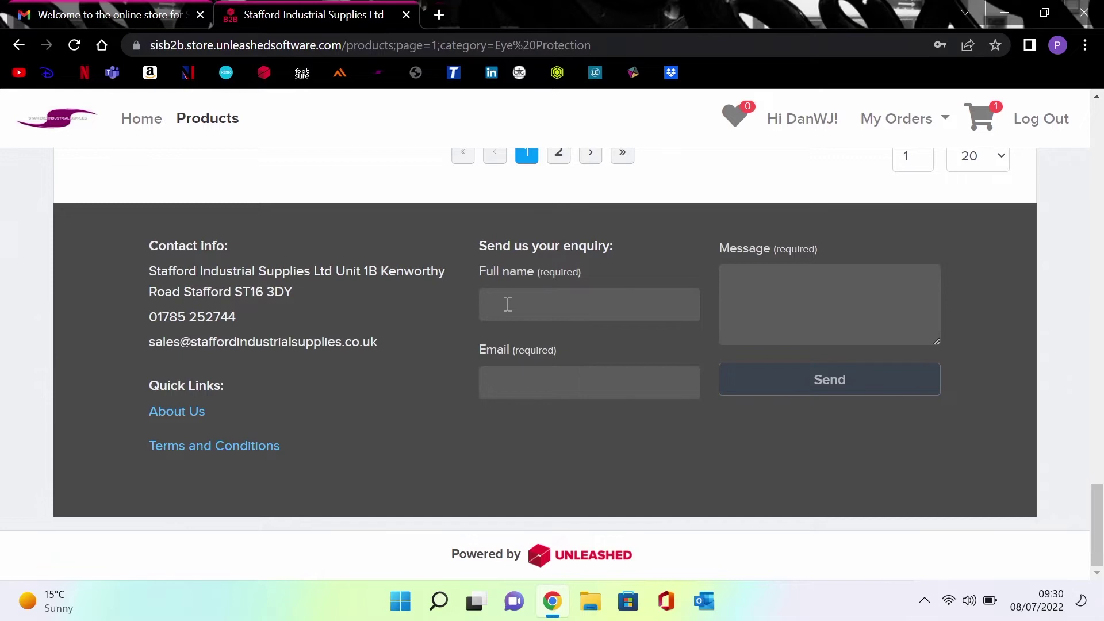
click(499, 385)
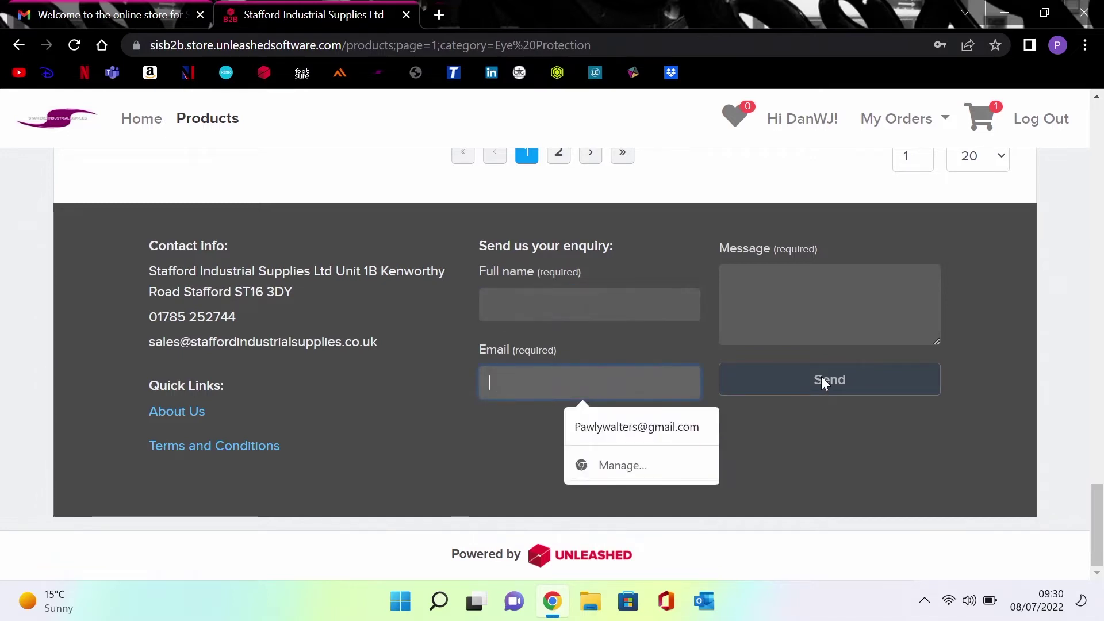
click(797, 459)
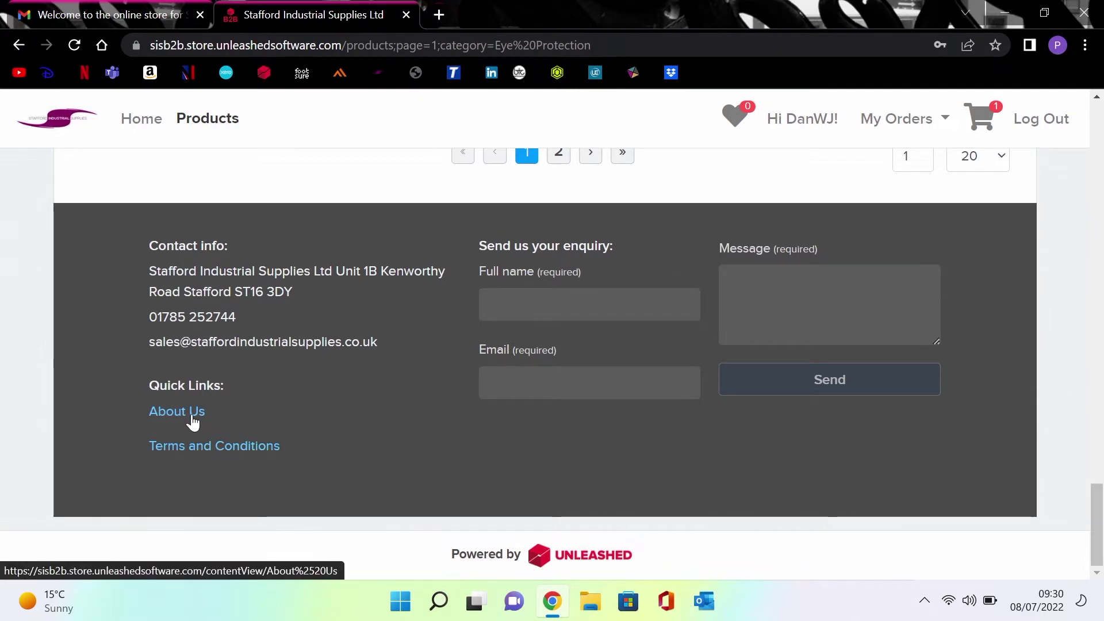
scroll(544, 450, up, 15)
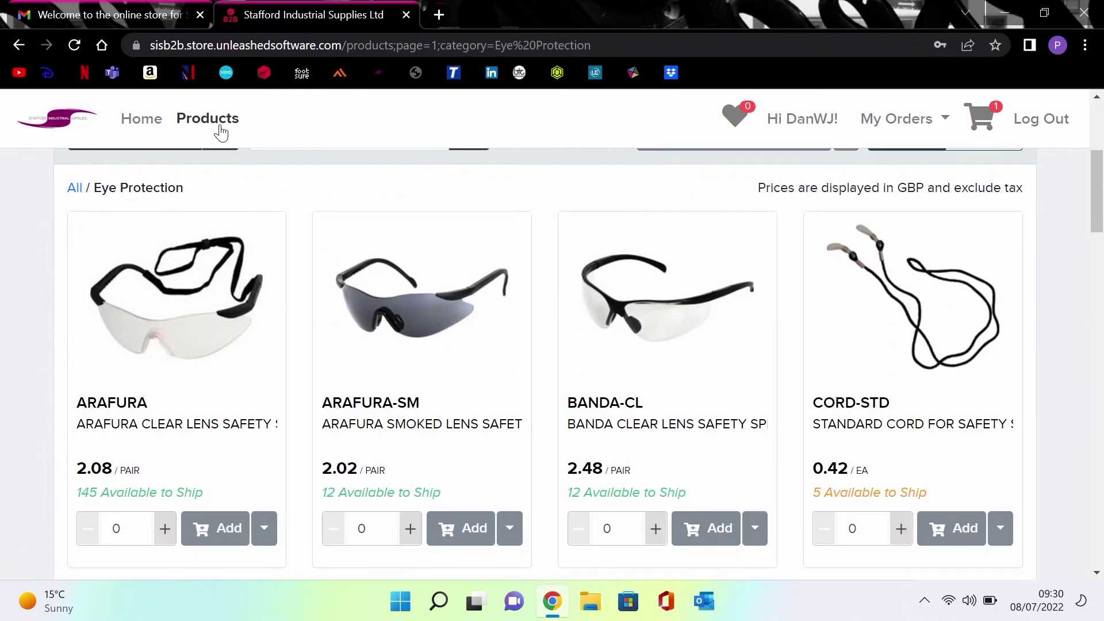
Open the product catalogue and filter it to the Janitorial category.
click(217, 122)
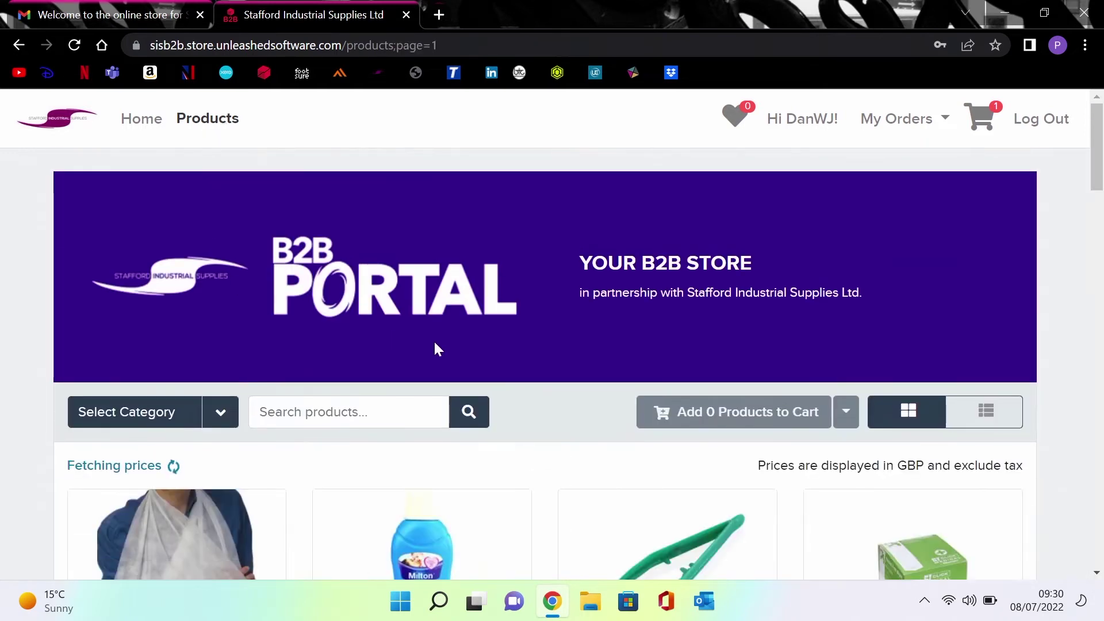
scroll(434, 340, down, 3)
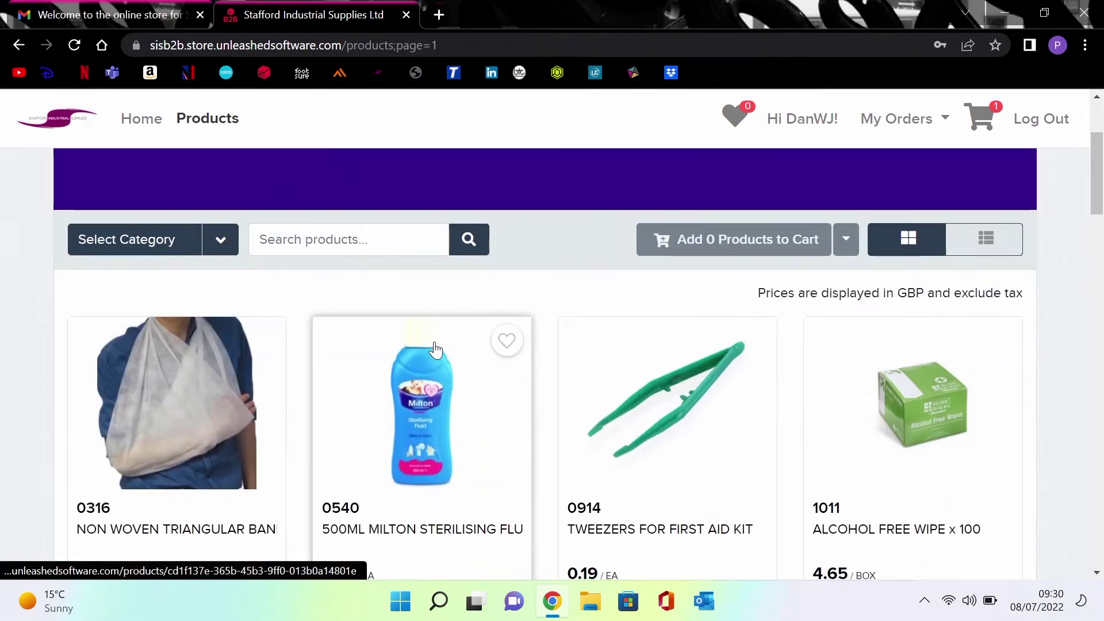
scroll(435, 349, down, 2)
scroll(421, 328, up, 2)
click(222, 242)
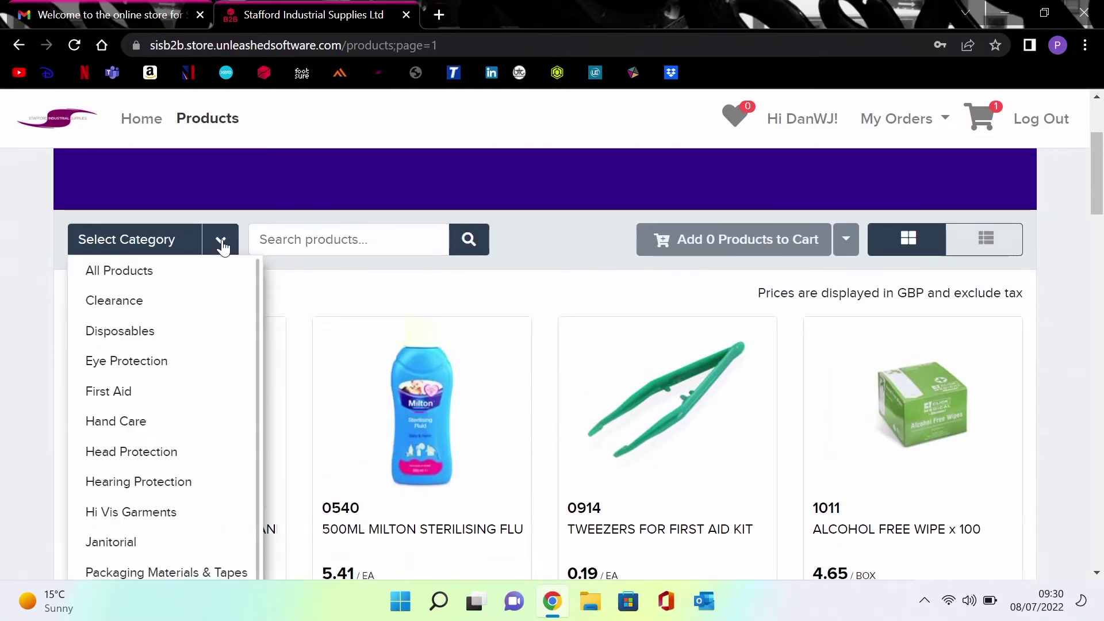
click(114, 544)
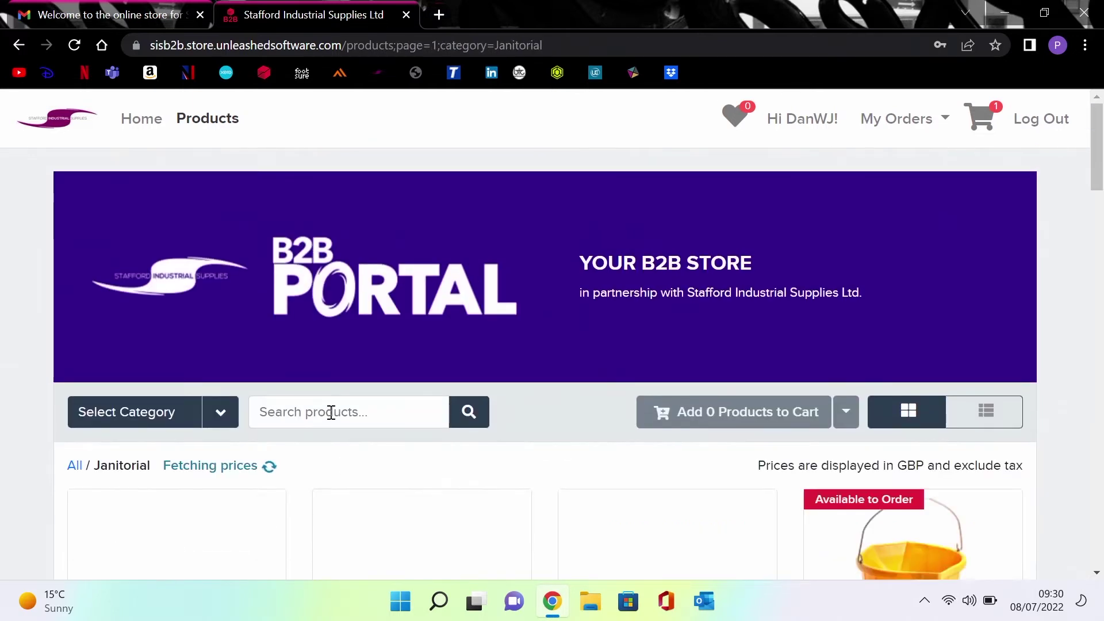
Switch the category filter to Respiratory Protection and browse the Moldex masks.
scroll(331, 413, down, 4)
scroll(281, 349, up, 3)
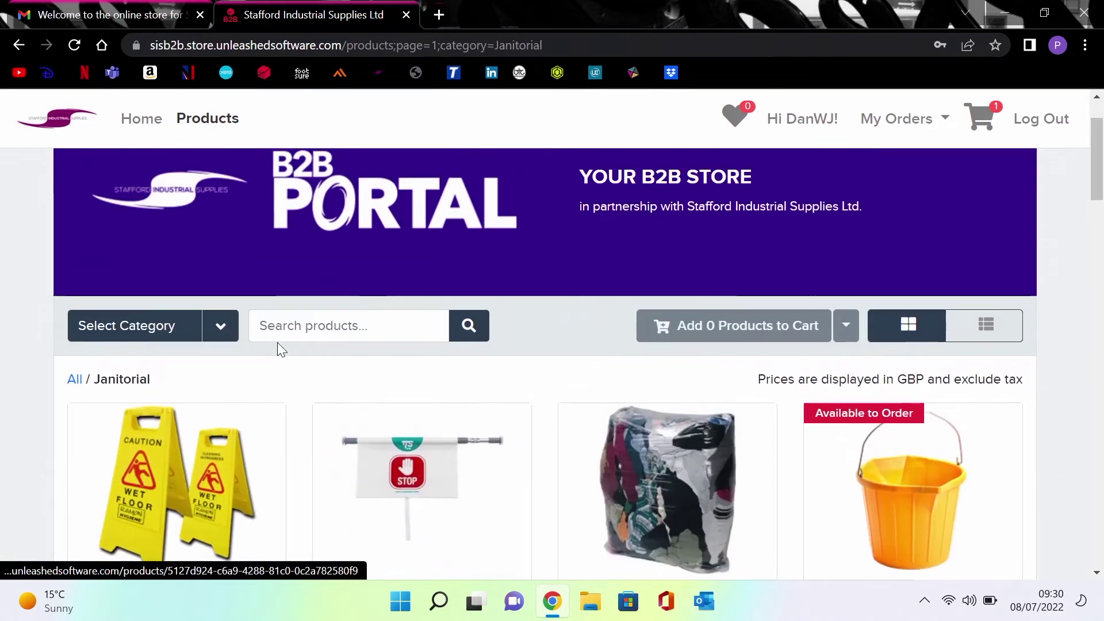
click(221, 326)
scroll(244, 488, down, 3)
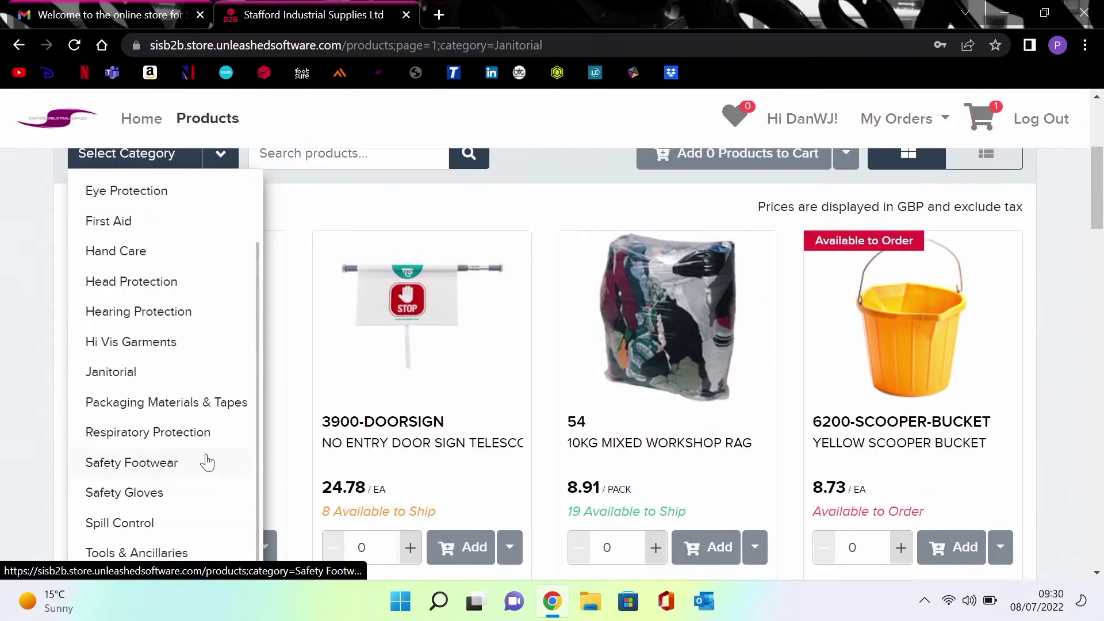
click(198, 432)
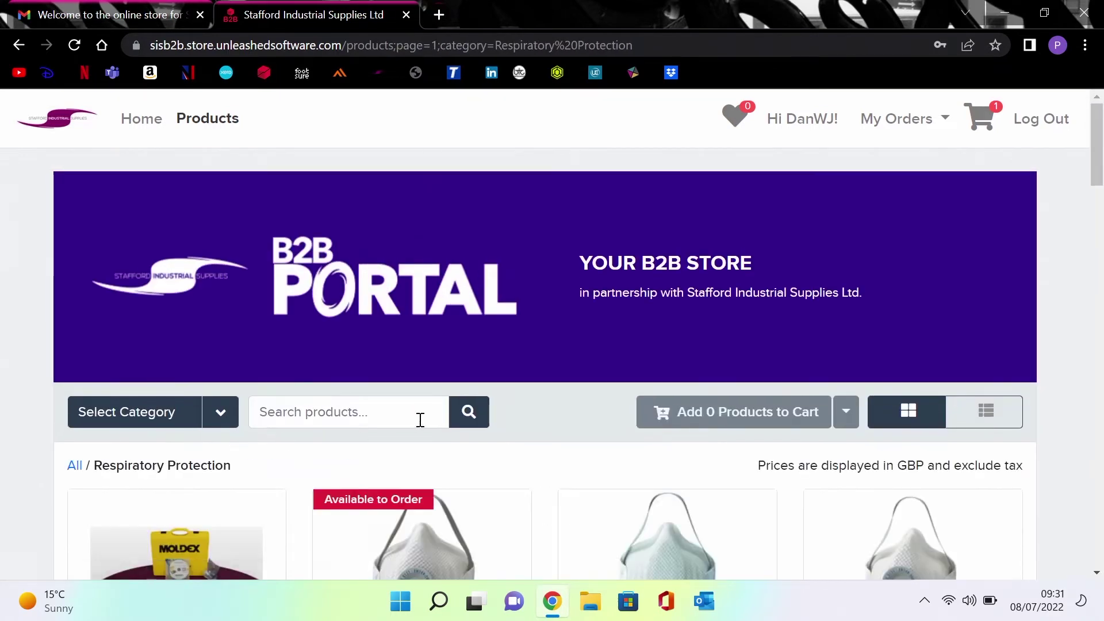
scroll(420, 420, down, 3)
scroll(420, 424, up, 1)
Search the catalogue for 'nitrile gloves' and browse the results.
click(310, 245)
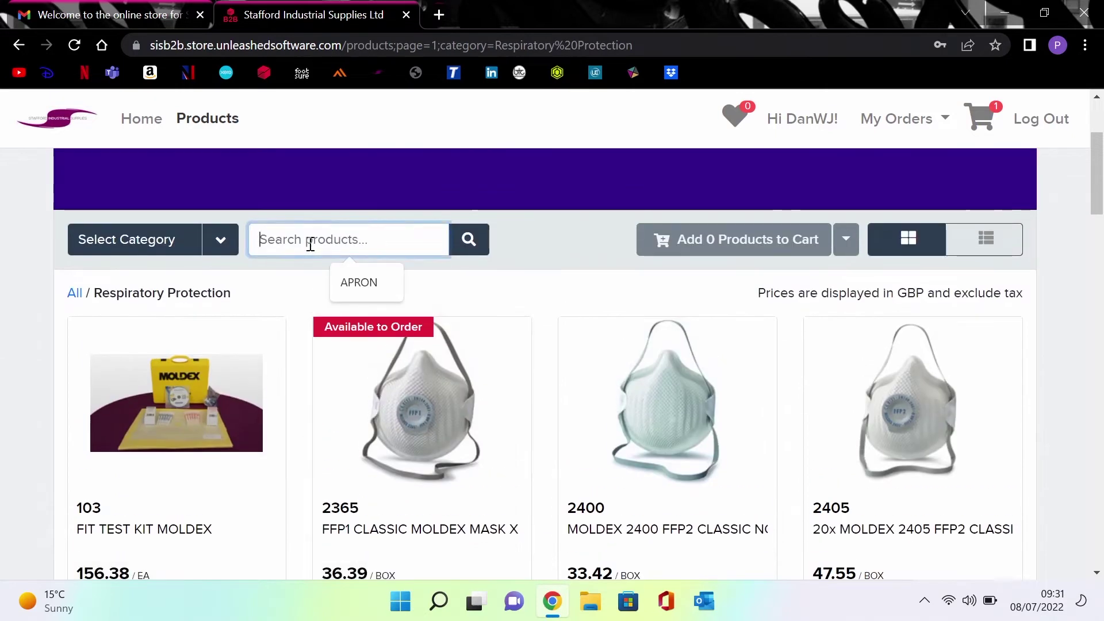
text(nitril)
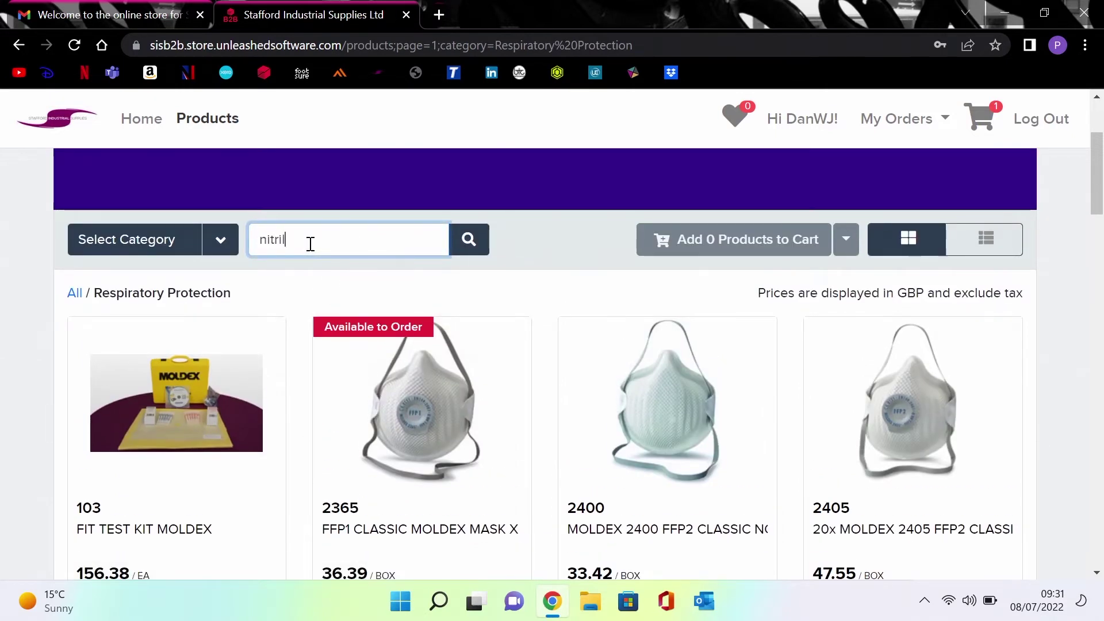
text(e gloves)
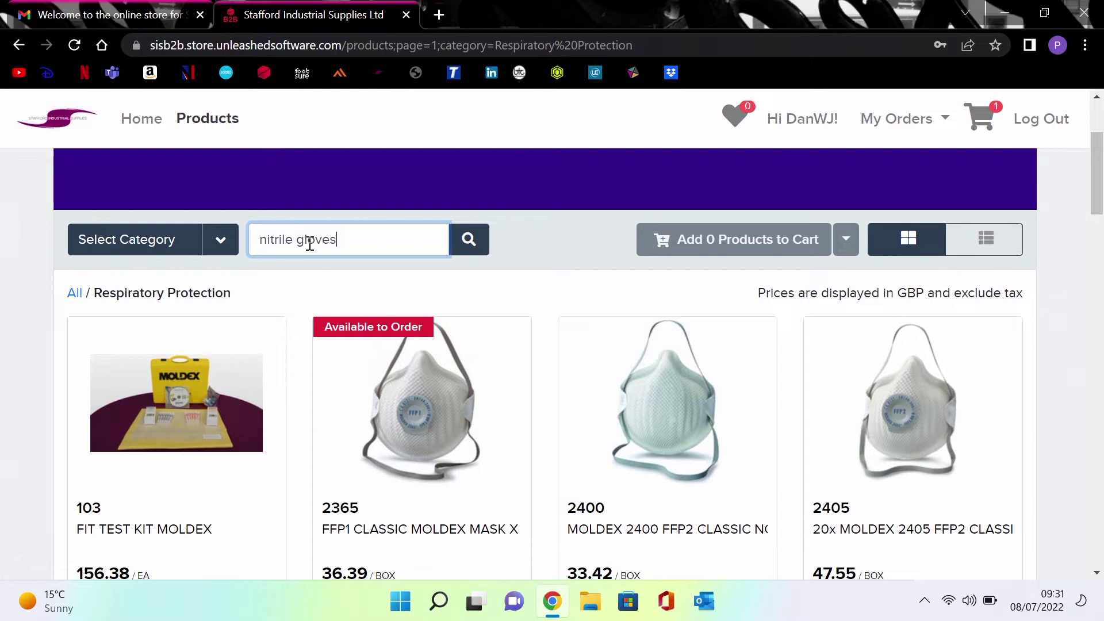
key(Return)
scroll(283, 414, down, 4)
scroll(282, 416, down, 5)
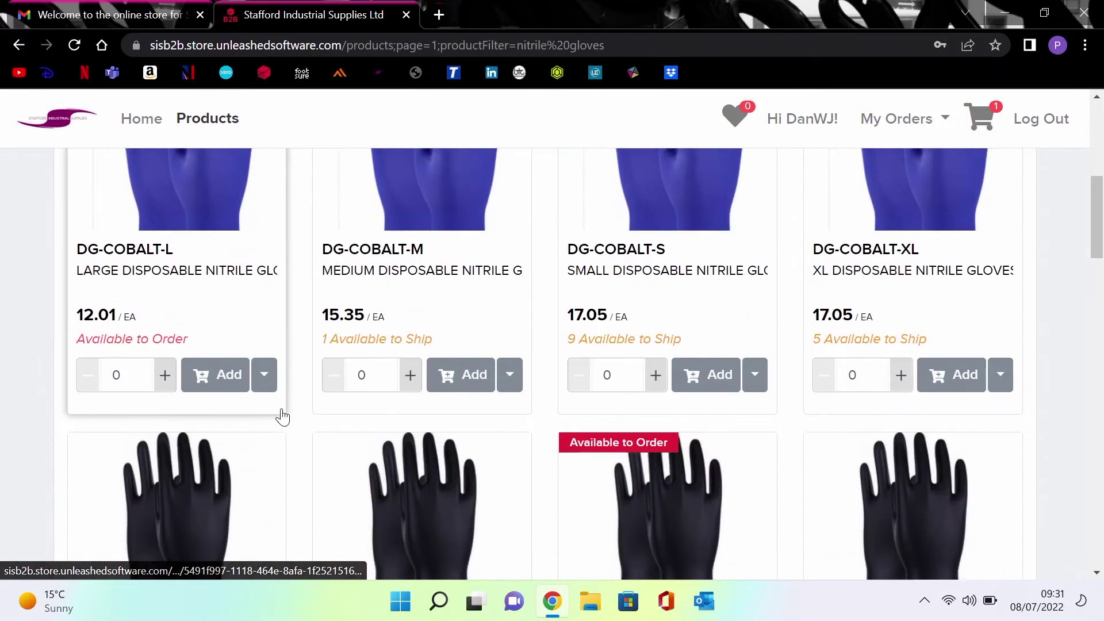
scroll(284, 431, up, 8)
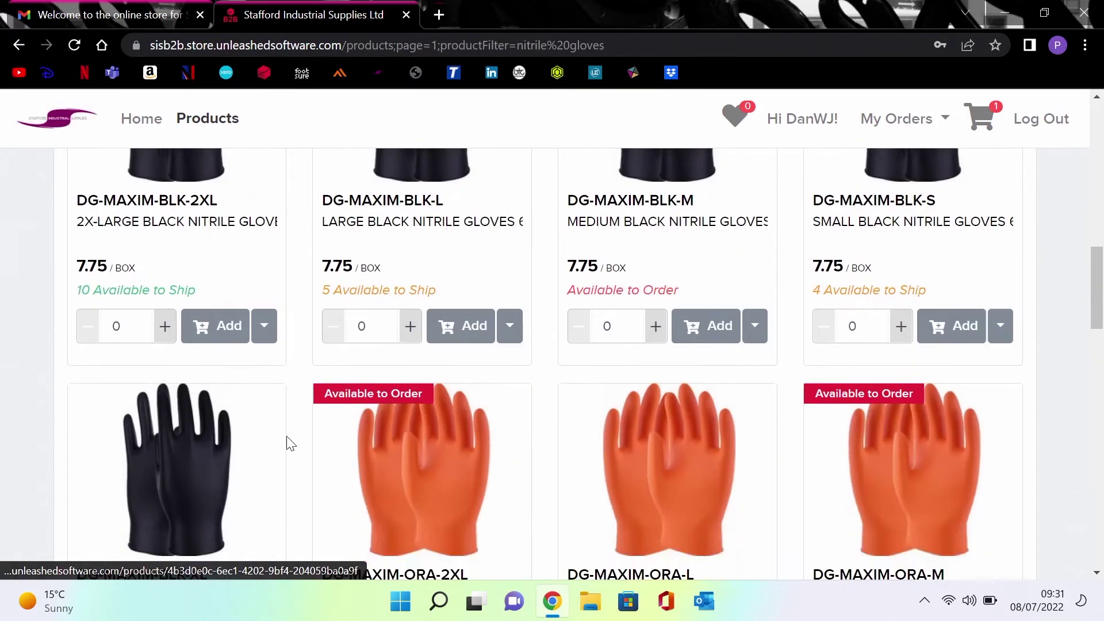
scroll(287, 446, up, 1)
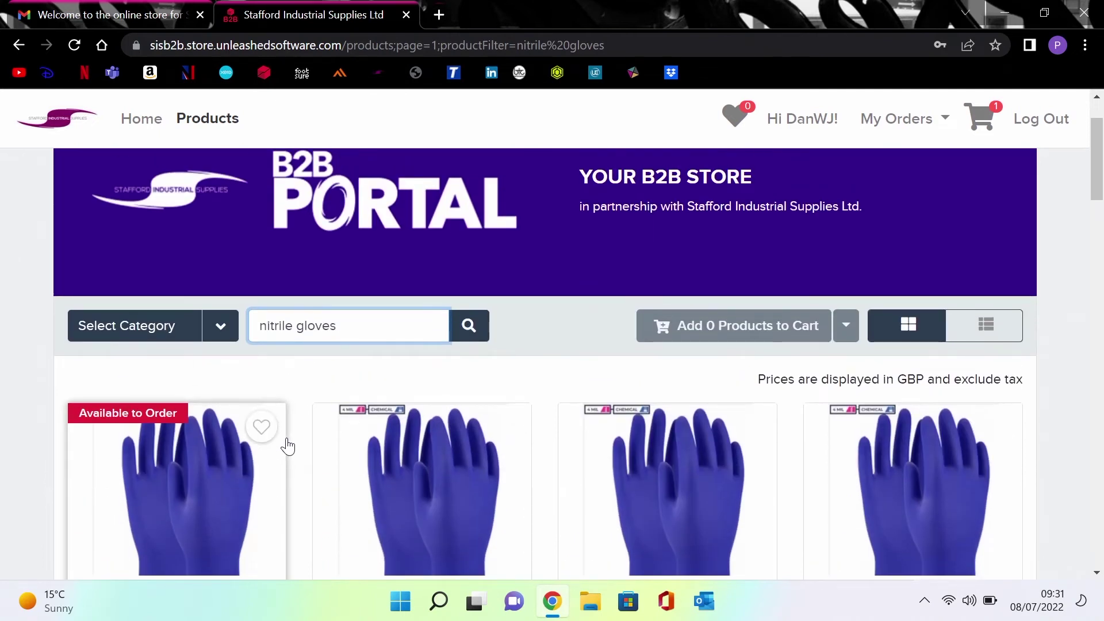
Display the 19 glove results in list view with 60 products per page.
click(918, 331)
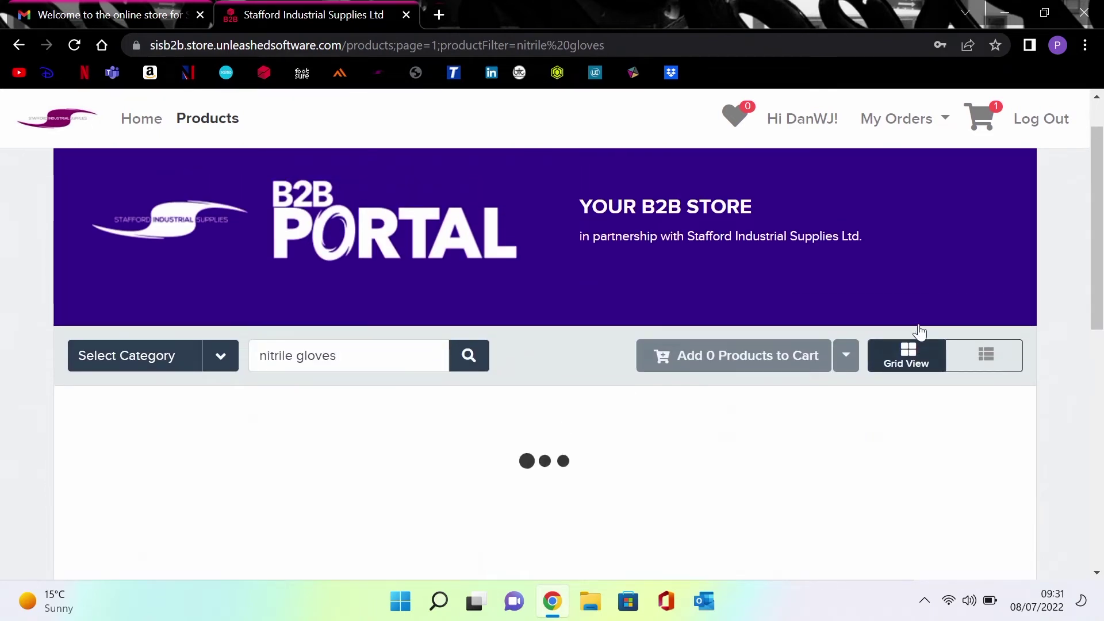
scroll(923, 367, down, 2)
click(988, 249)
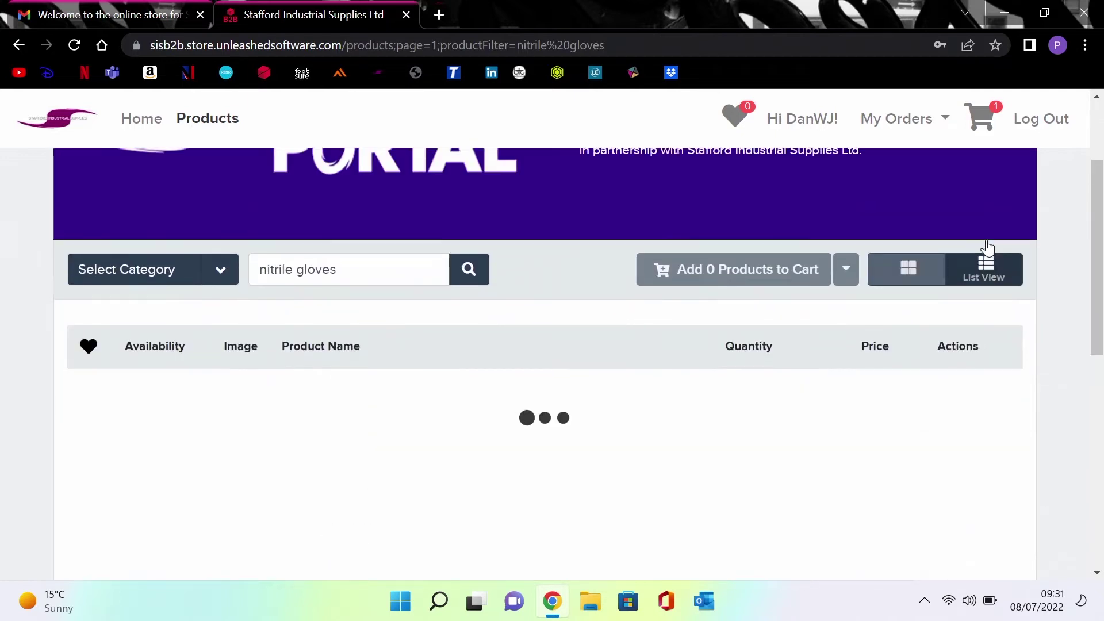
scroll(759, 513, down, 4)
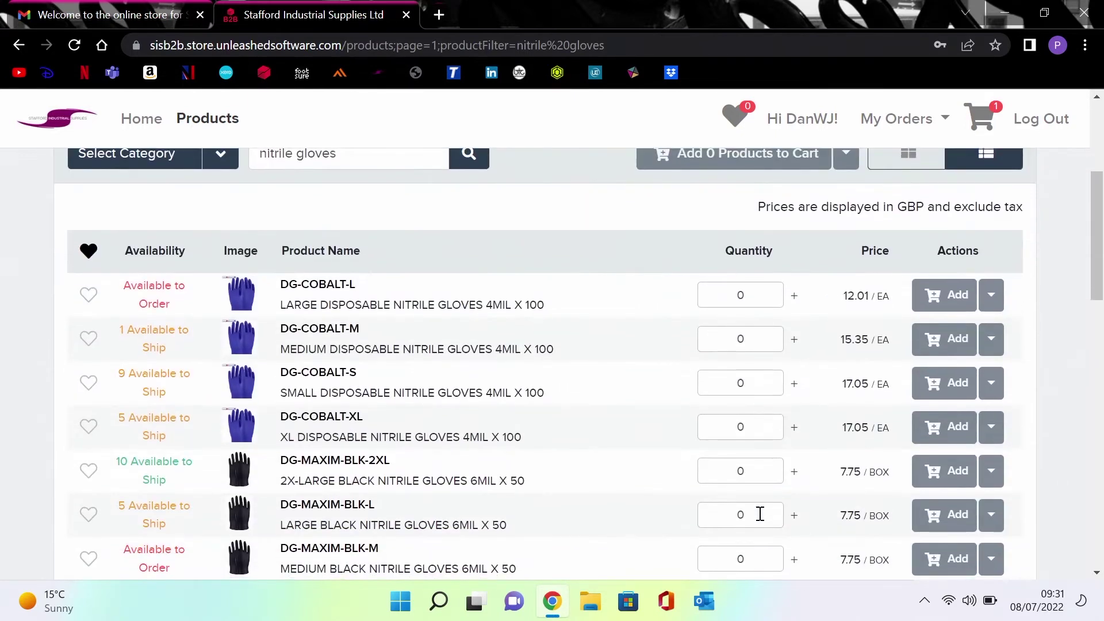
scroll(759, 512, down, 12)
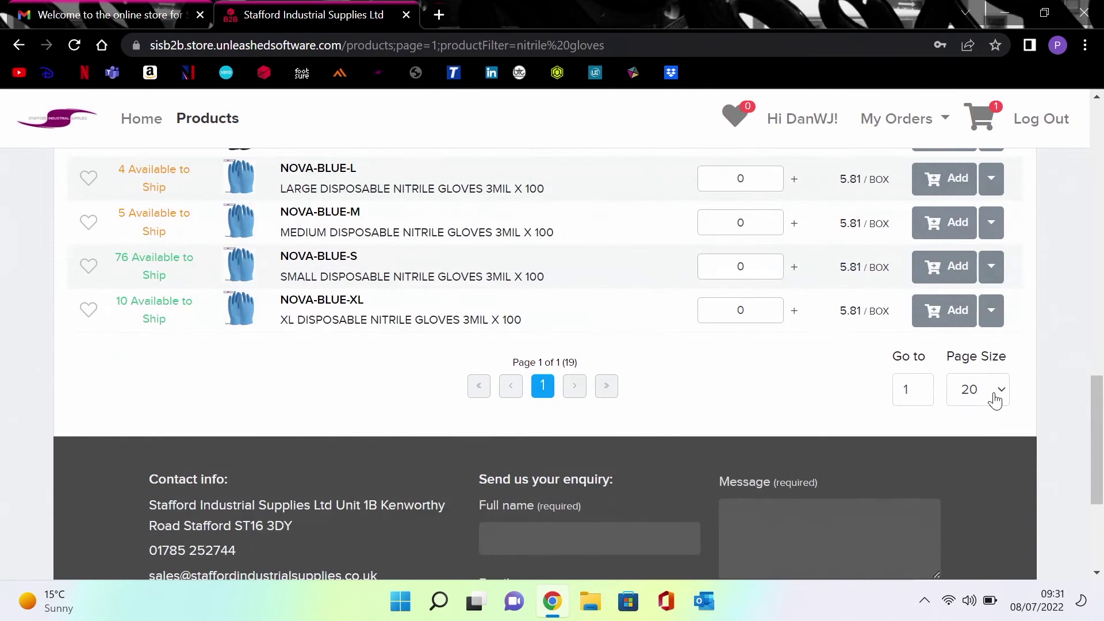
click(996, 401)
click(979, 448)
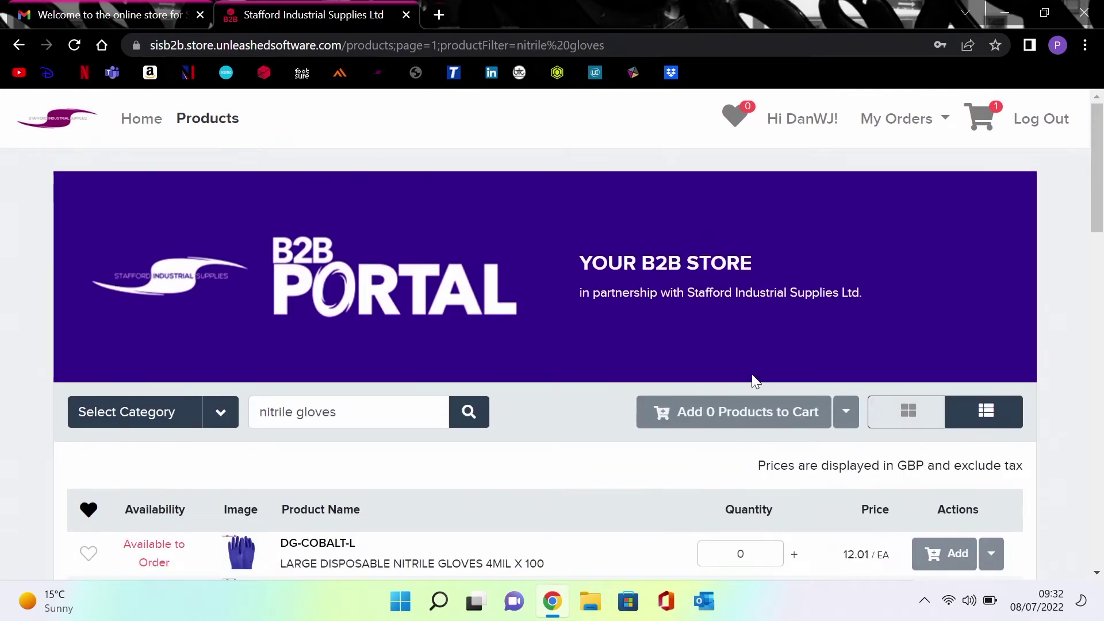
scroll(756, 384, down, 4)
scroll(757, 384, down, 2)
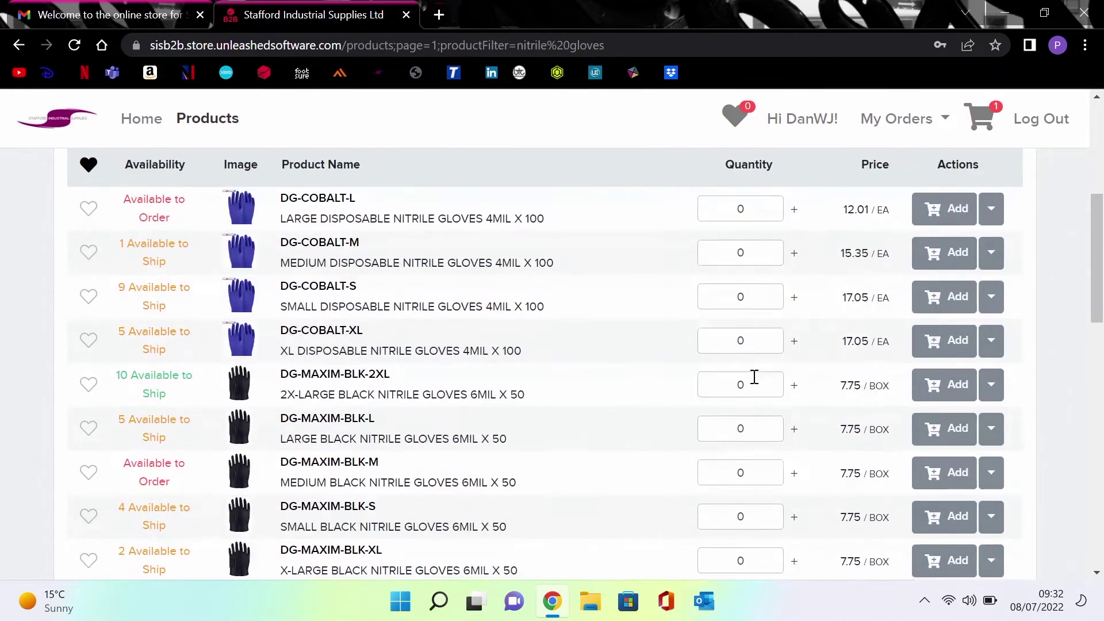
Add one DG-COBALT-XL pack from list view and one DG-COBALT-L pack from grid view.
click(795, 343)
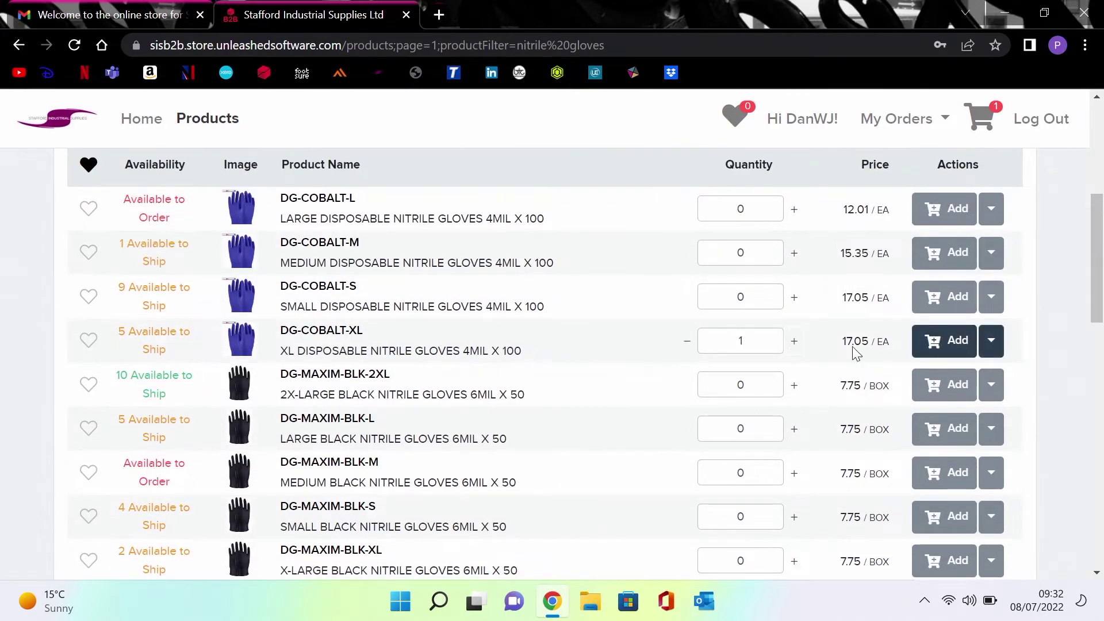
click(937, 346)
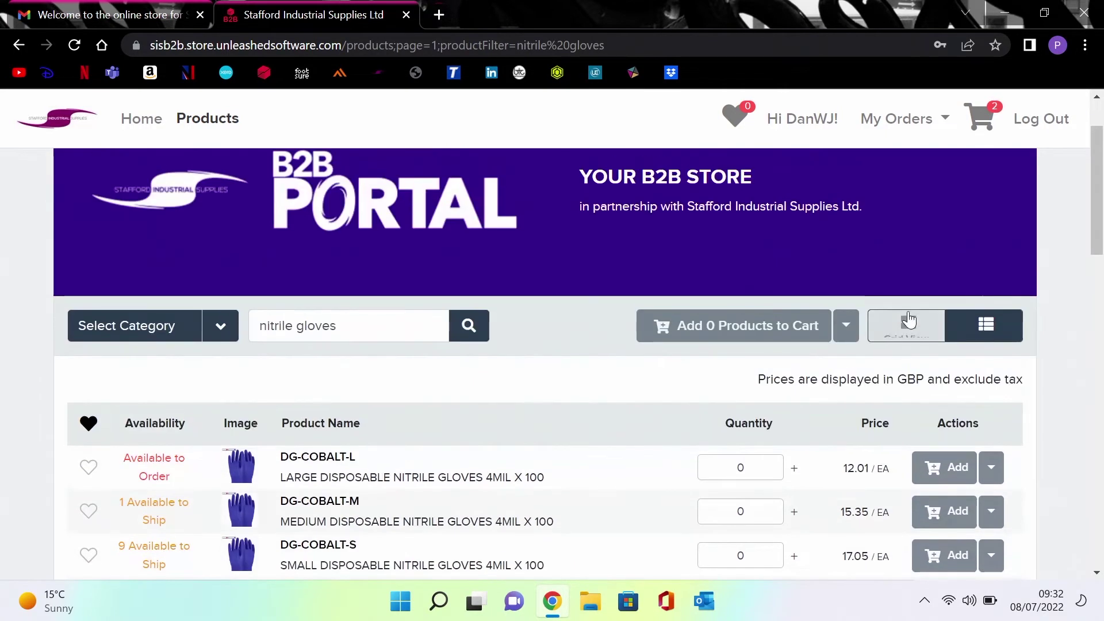
click(909, 317)
scroll(58, 252, down, 3)
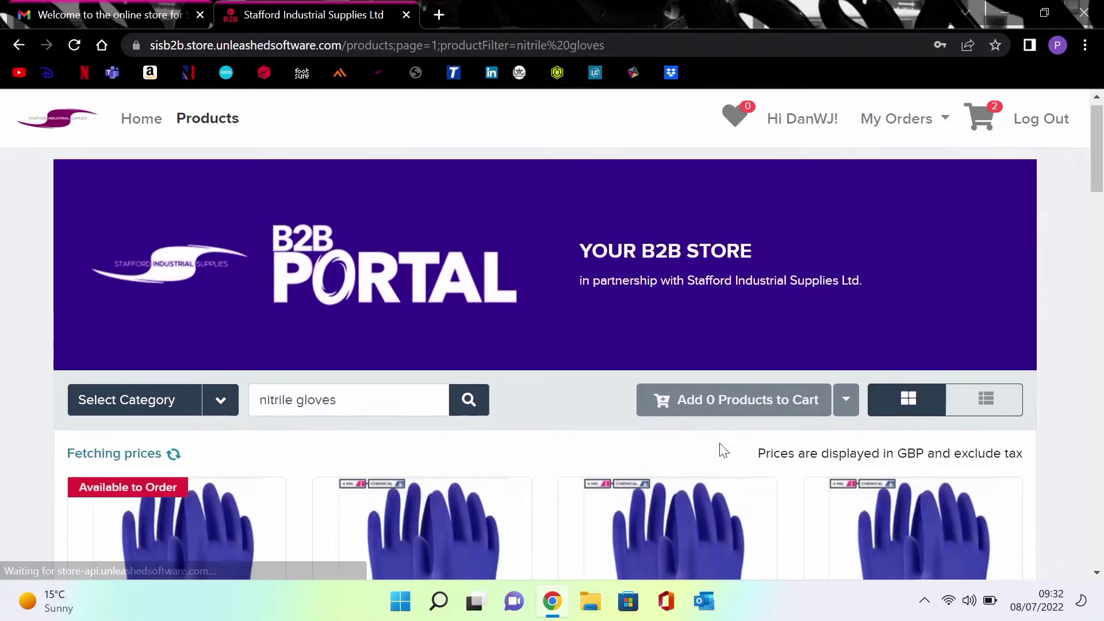
scroll(135, 402, down, 3)
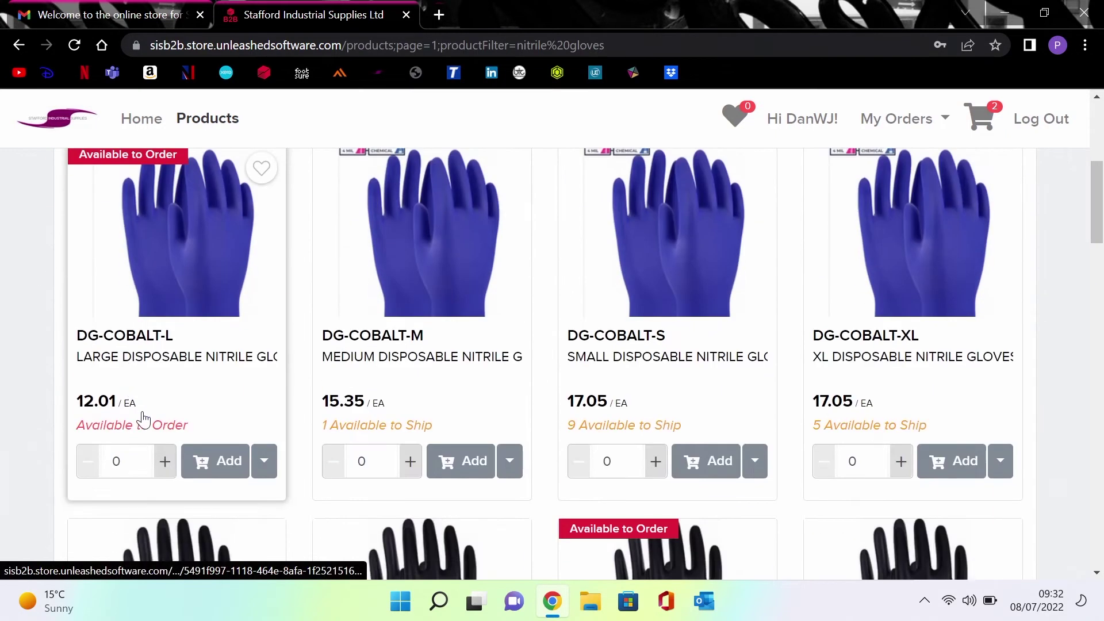
click(165, 462)
click(224, 463)
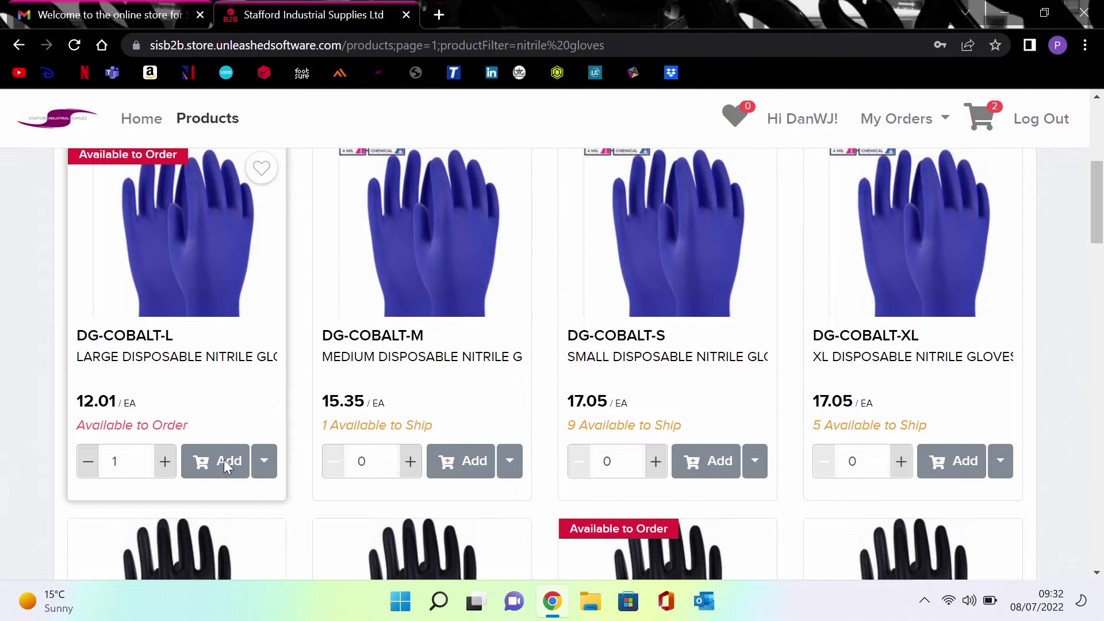
scroll(207, 424, up, 3)
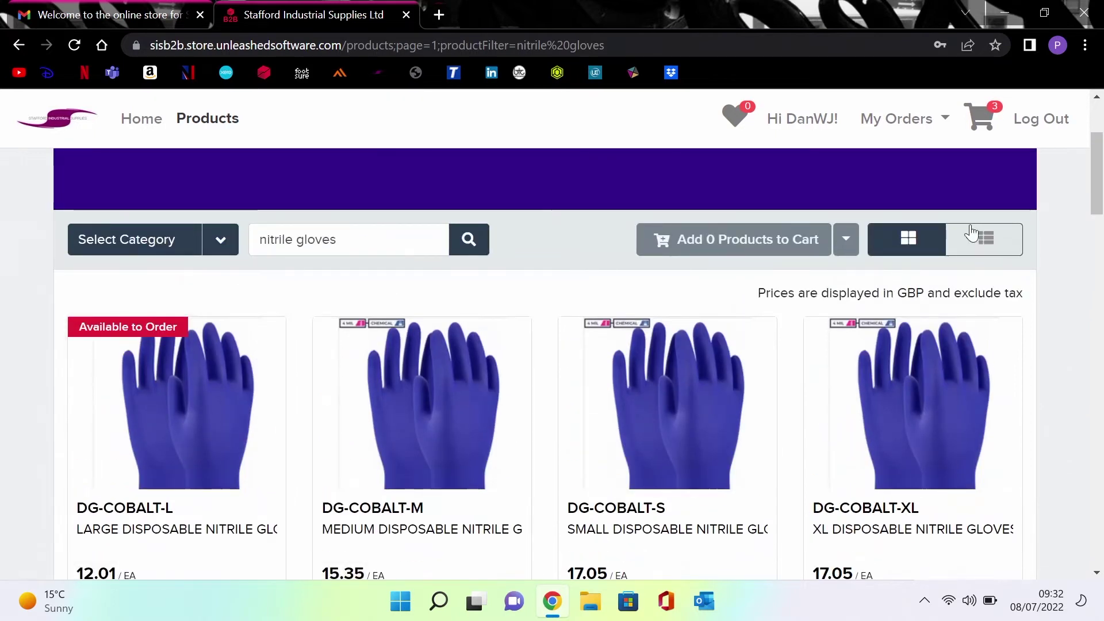
In the cart, increase the CORD-STD spectacle cord quantity to 3.
click(980, 118)
scroll(656, 498, up, 2)
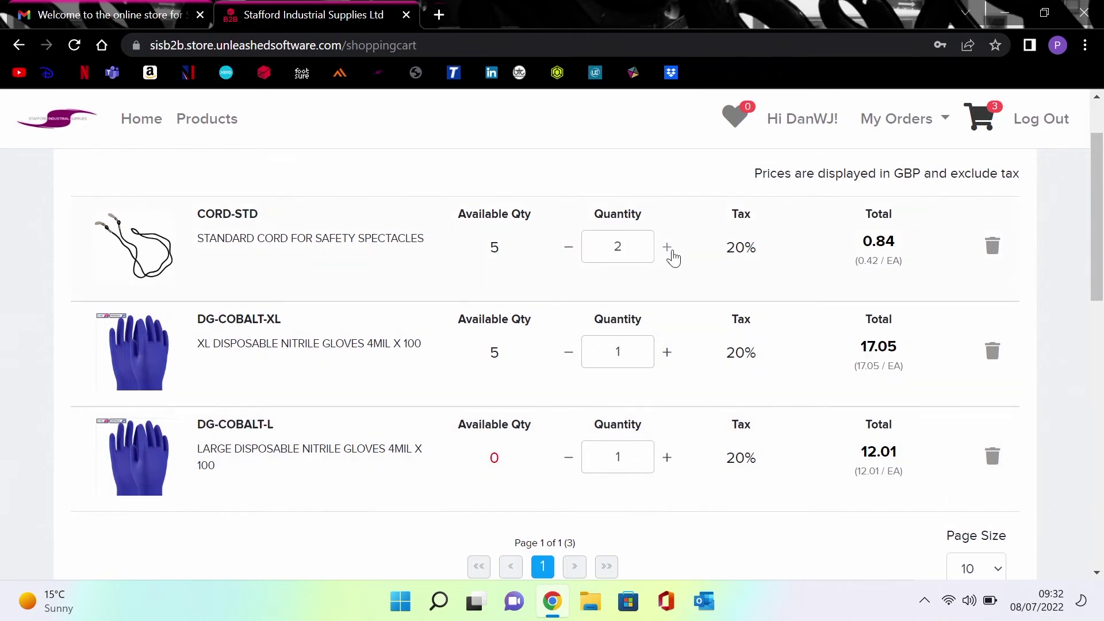
scroll(689, 354, down, 9)
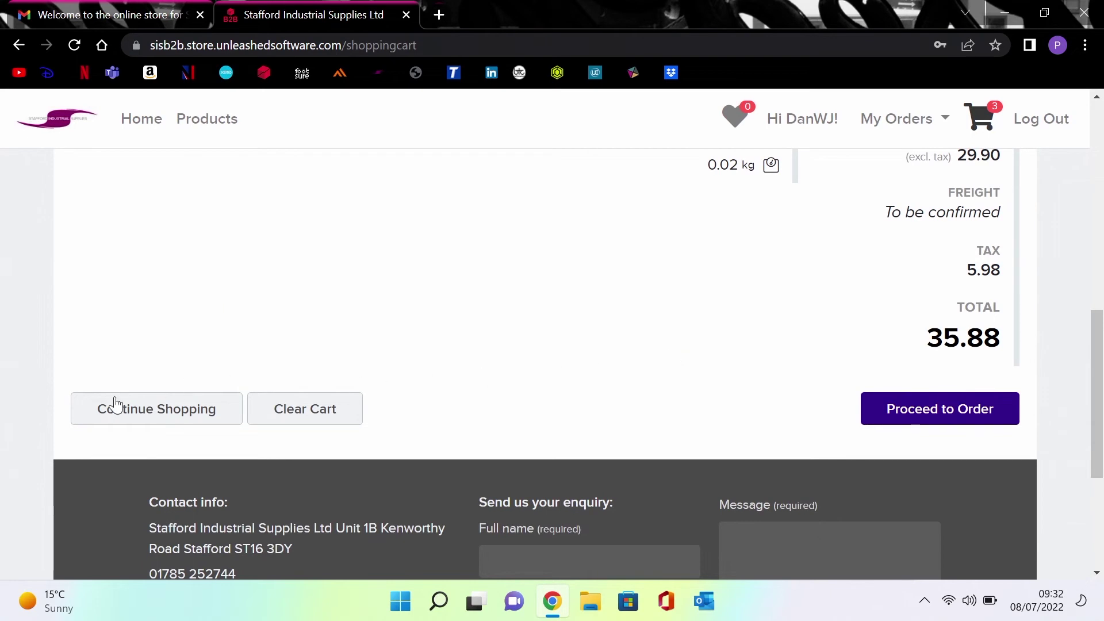
scroll(557, 349, up, 8)
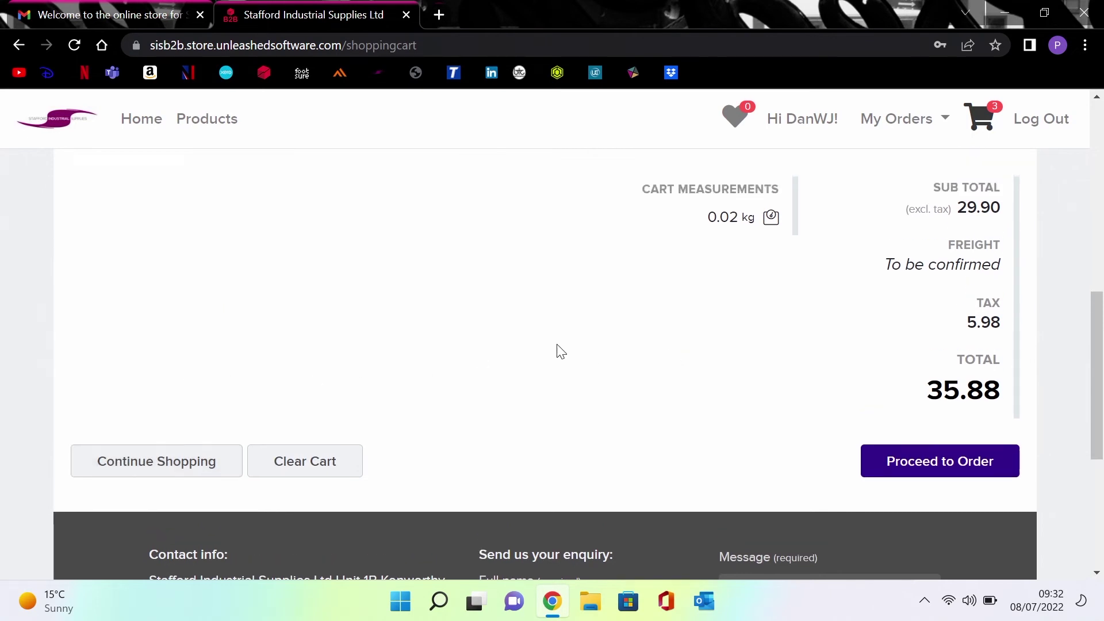
click(670, 249)
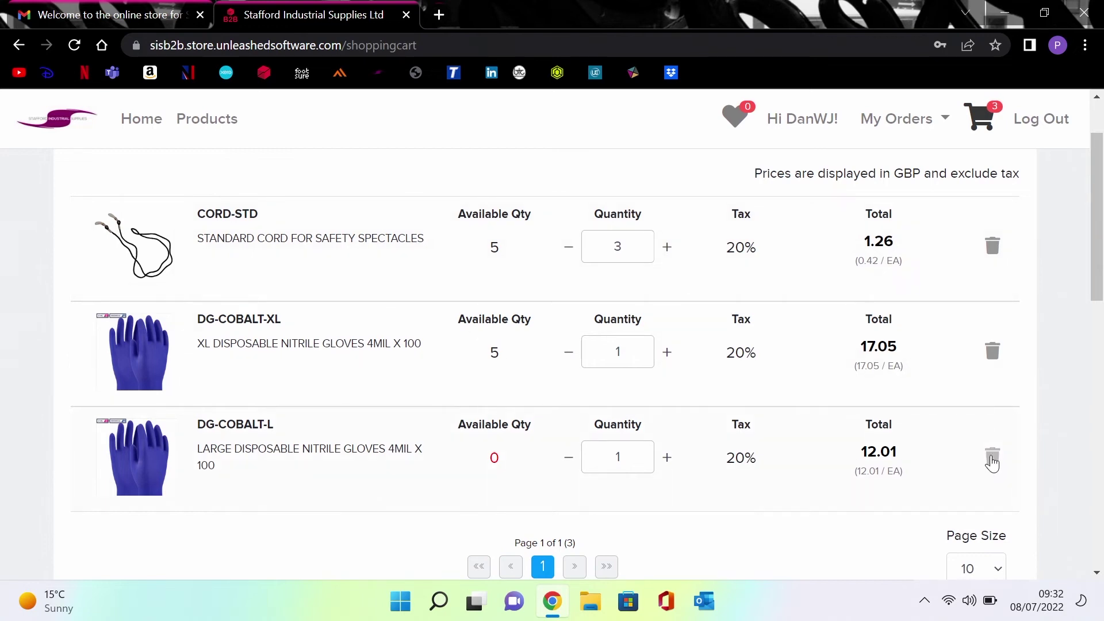
Remove the DG-COBALT-L gloves from the cart, leaving a 21.97 total.
click(993, 457)
click(636, 375)
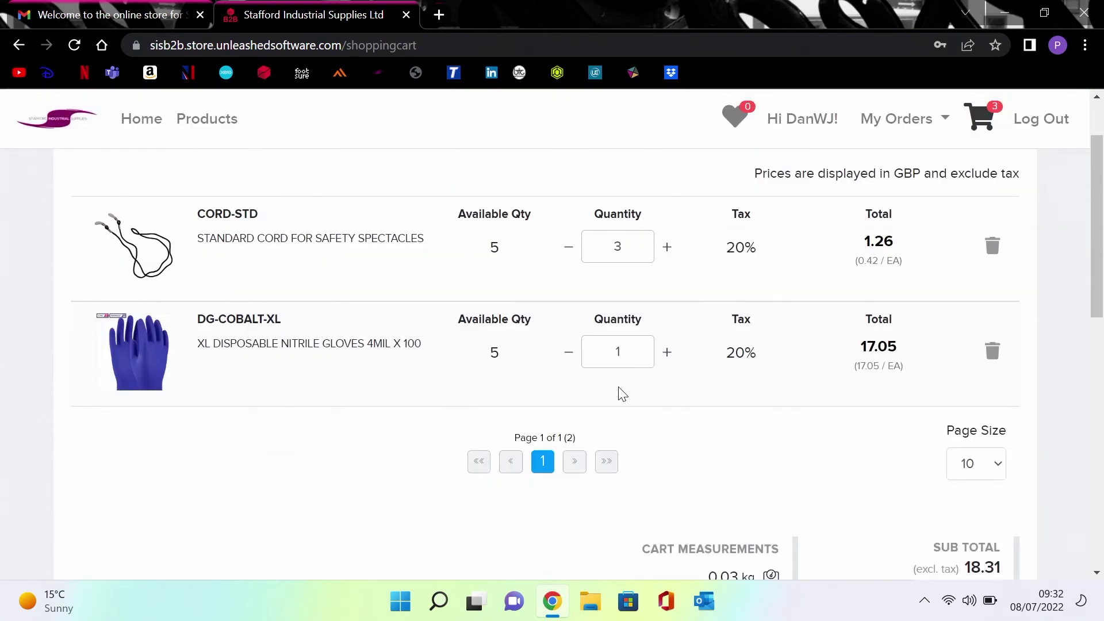
scroll(711, 474, down, 5)
scroll(940, 430, down, 3)
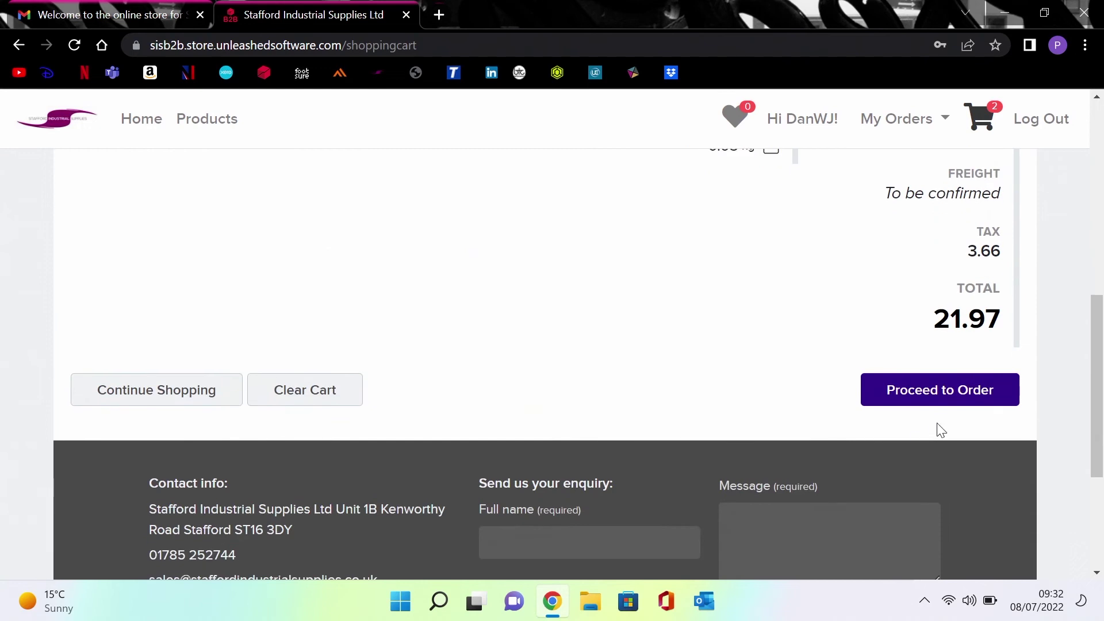
Proceed to order and select the saved delivery address.
click(942, 390)
click(362, 292)
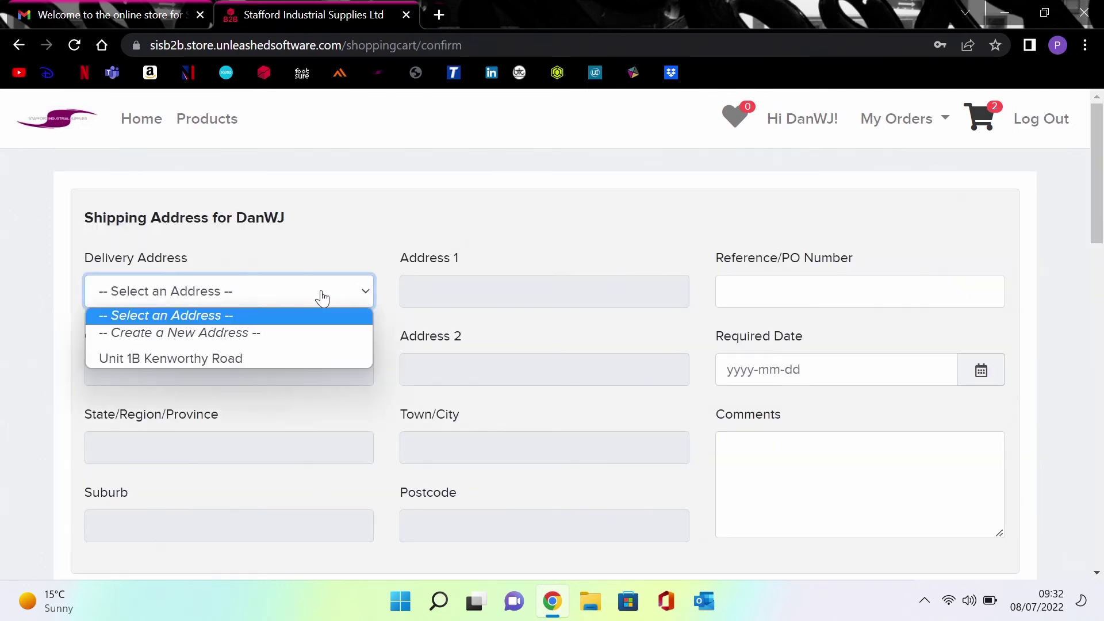
click(201, 359)
scroll(575, 345, down, 1)
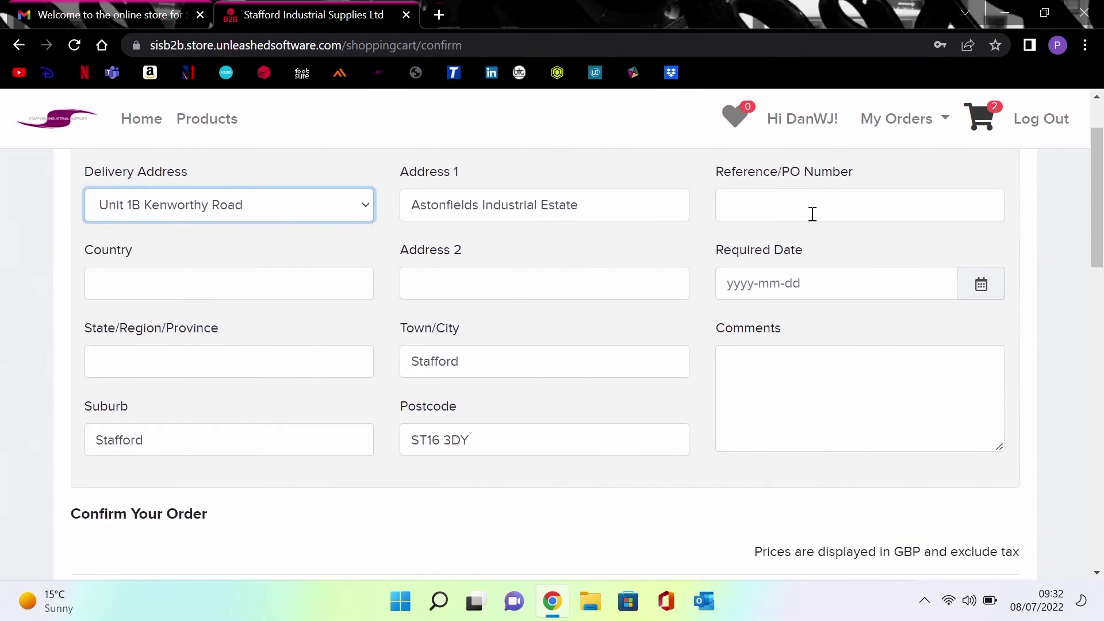
Enter PO reference 'po', required date 2022-07-13 and the comment 'Hello'.
click(809, 207)
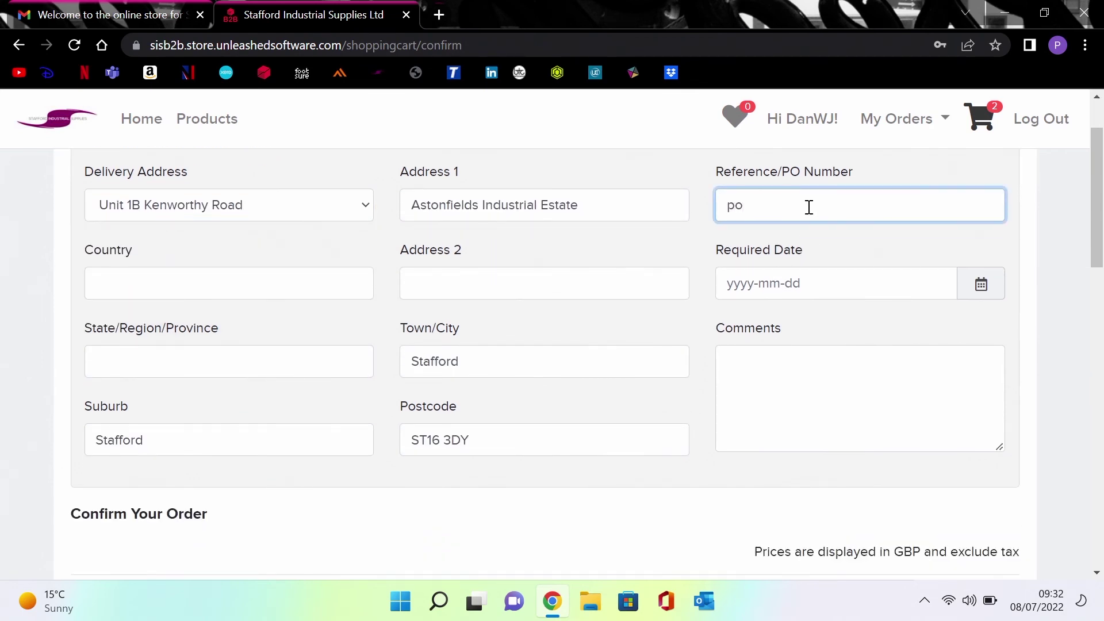
click(980, 285)
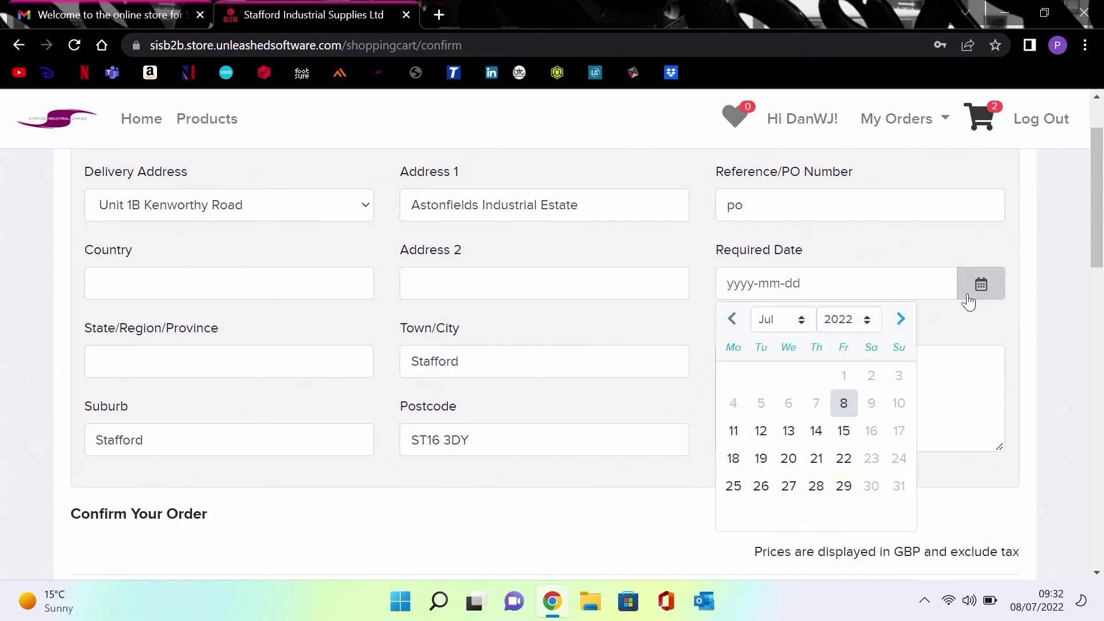
click(796, 442)
click(736, 362)
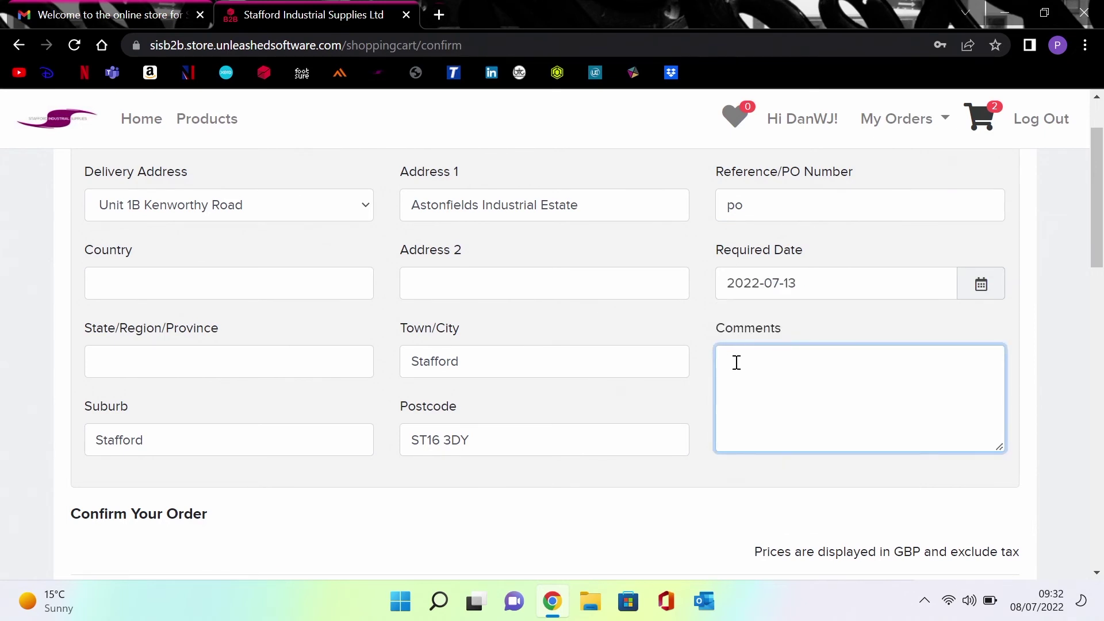
key(Caps_Lock)
text(H)
key(Caps_Lock)
text(ello)
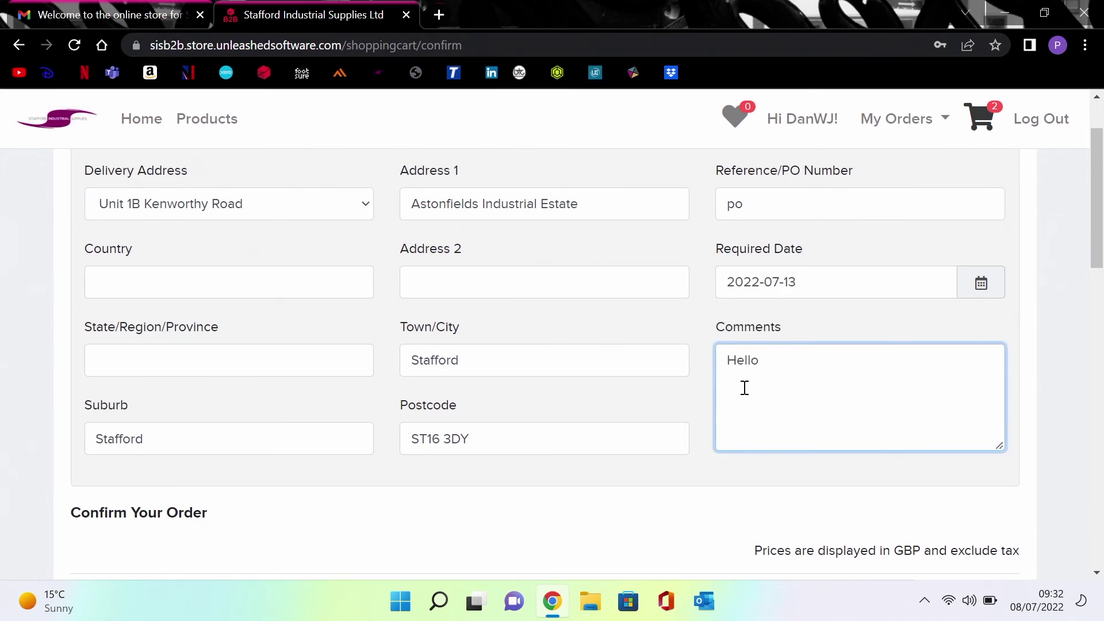
scroll(744, 391, down, 9)
scroll(746, 397, down, 3)
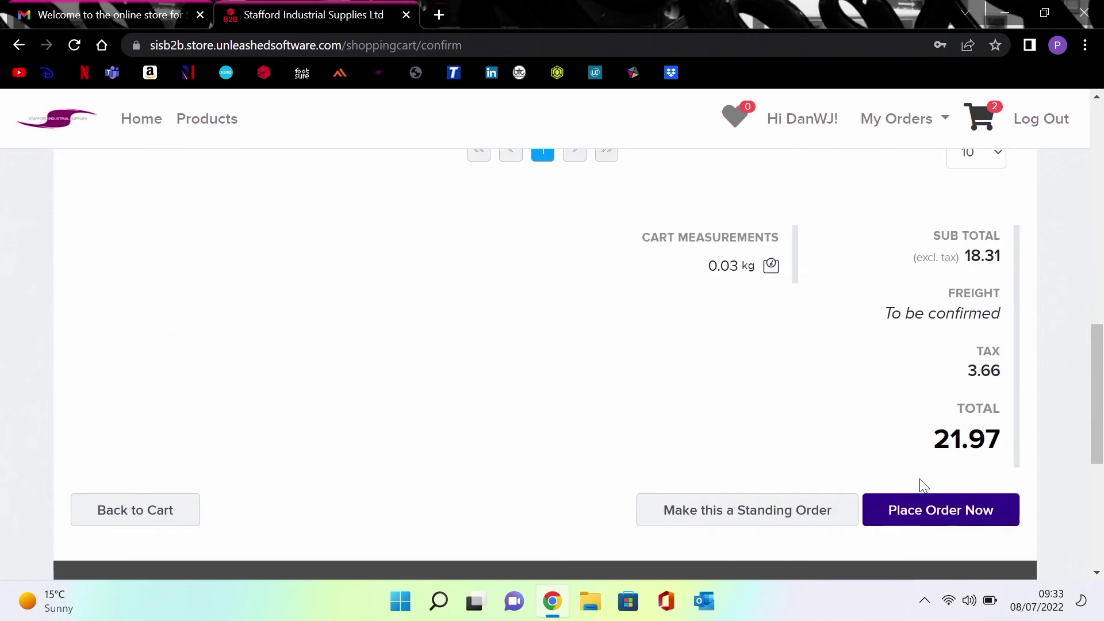
Submit the 21.97 order with Place Order Now.
click(937, 509)
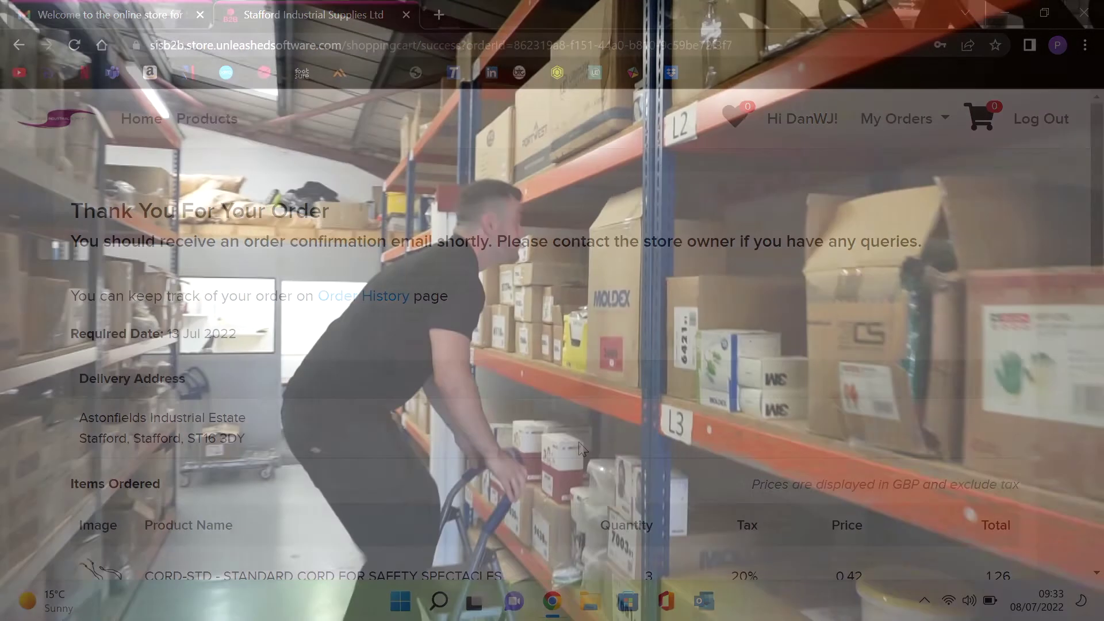